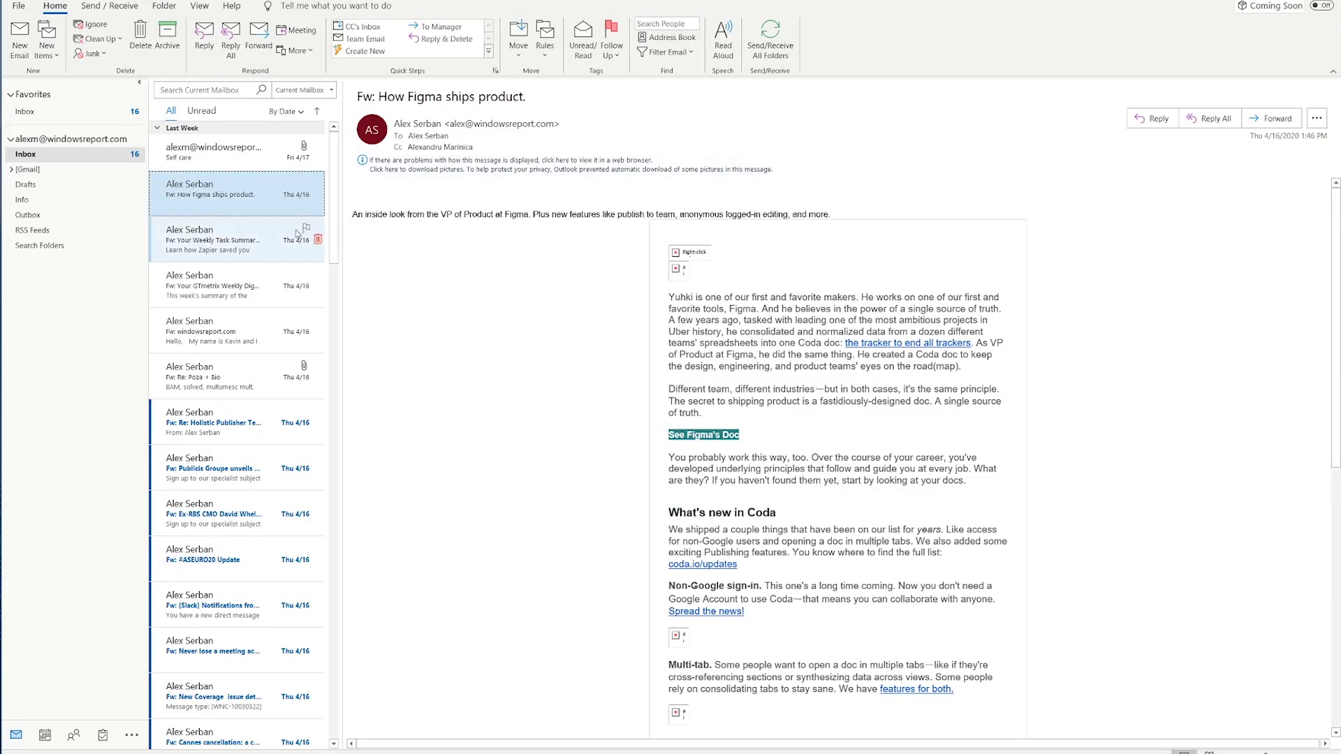
Start a rule from the Figma email for mail with my name in Cc, moving it to a folder
{"action": "right_click", "coordinate": [260, 198]}
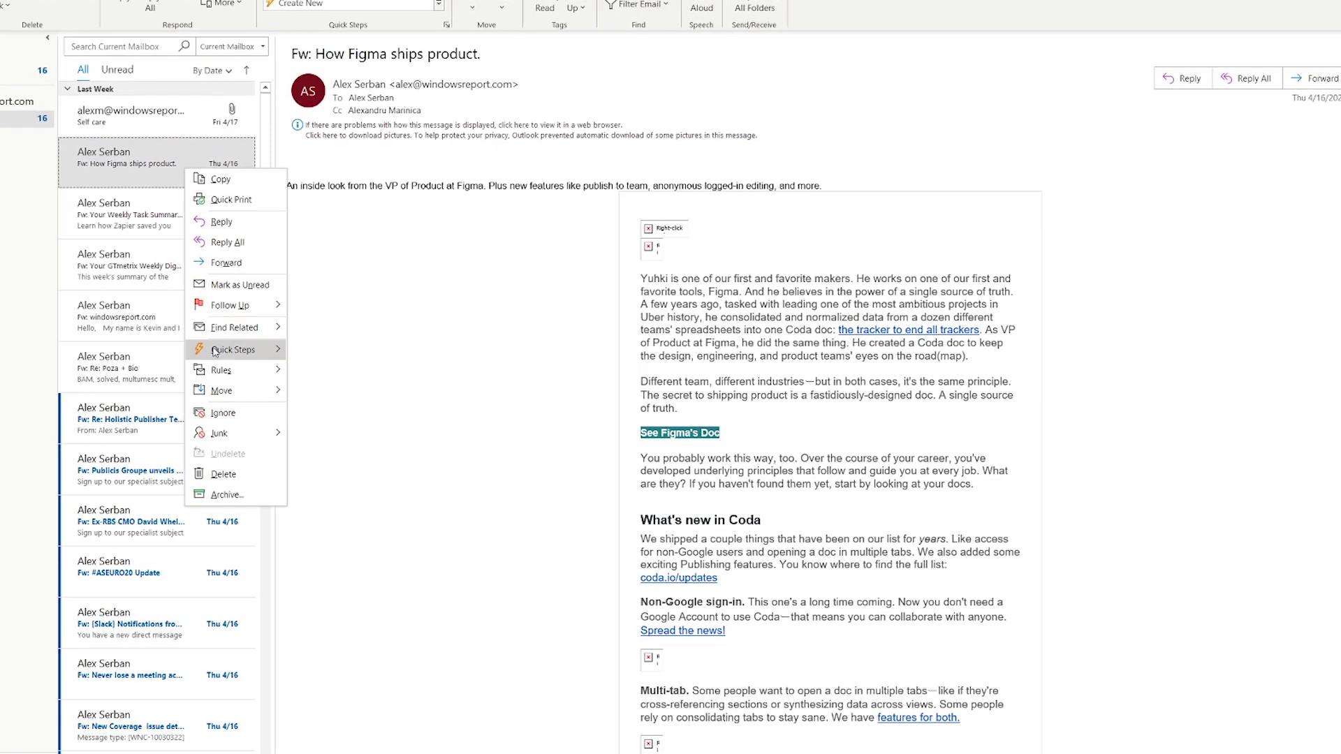
{"action": "mouse_move", "coordinate": [307, 377]}
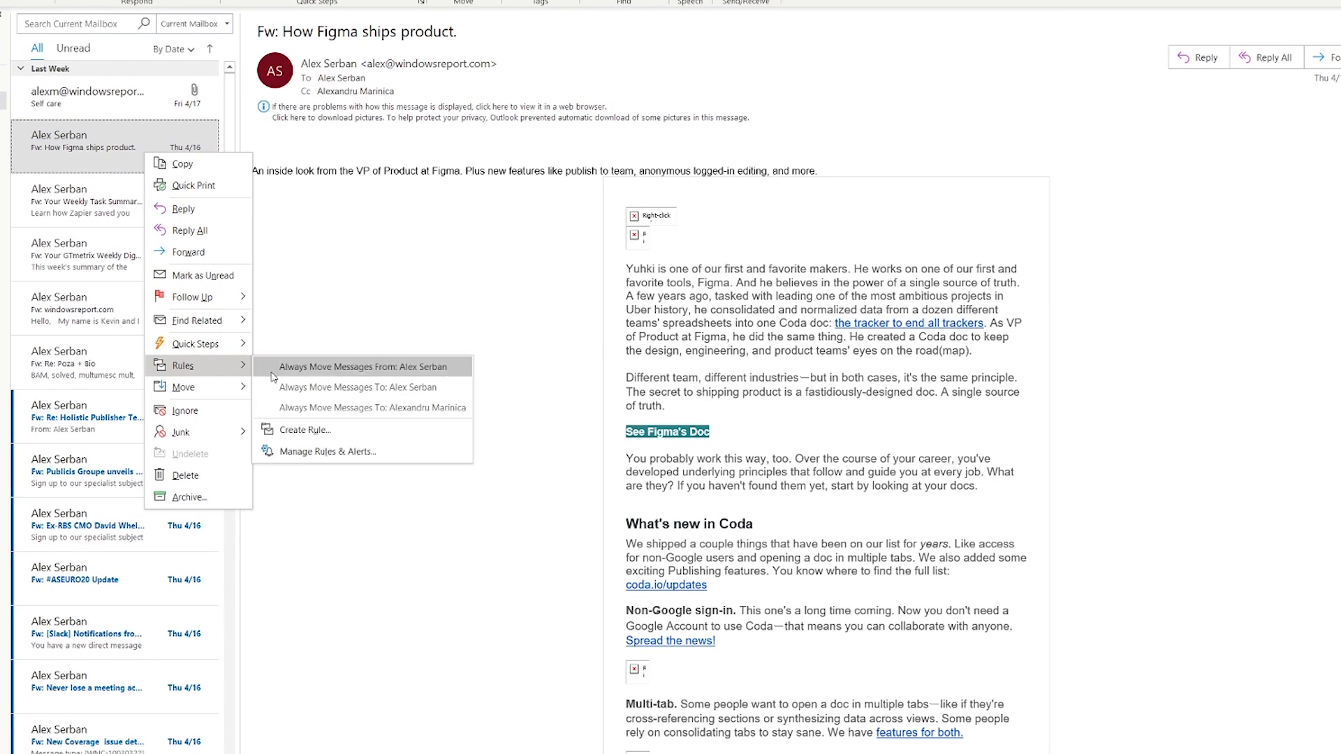
{"action": "left_click", "coordinate": [307, 429]}
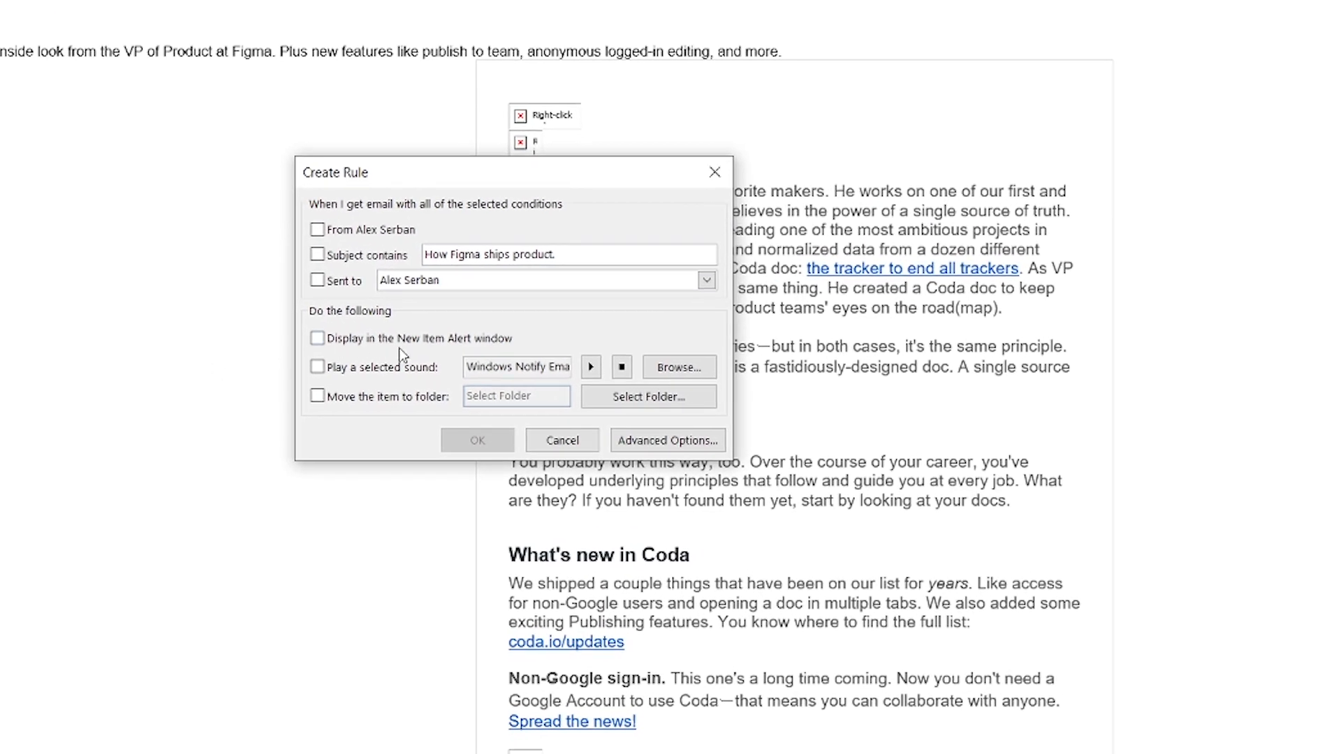
{"action": "left_click", "coordinate": [650, 440]}
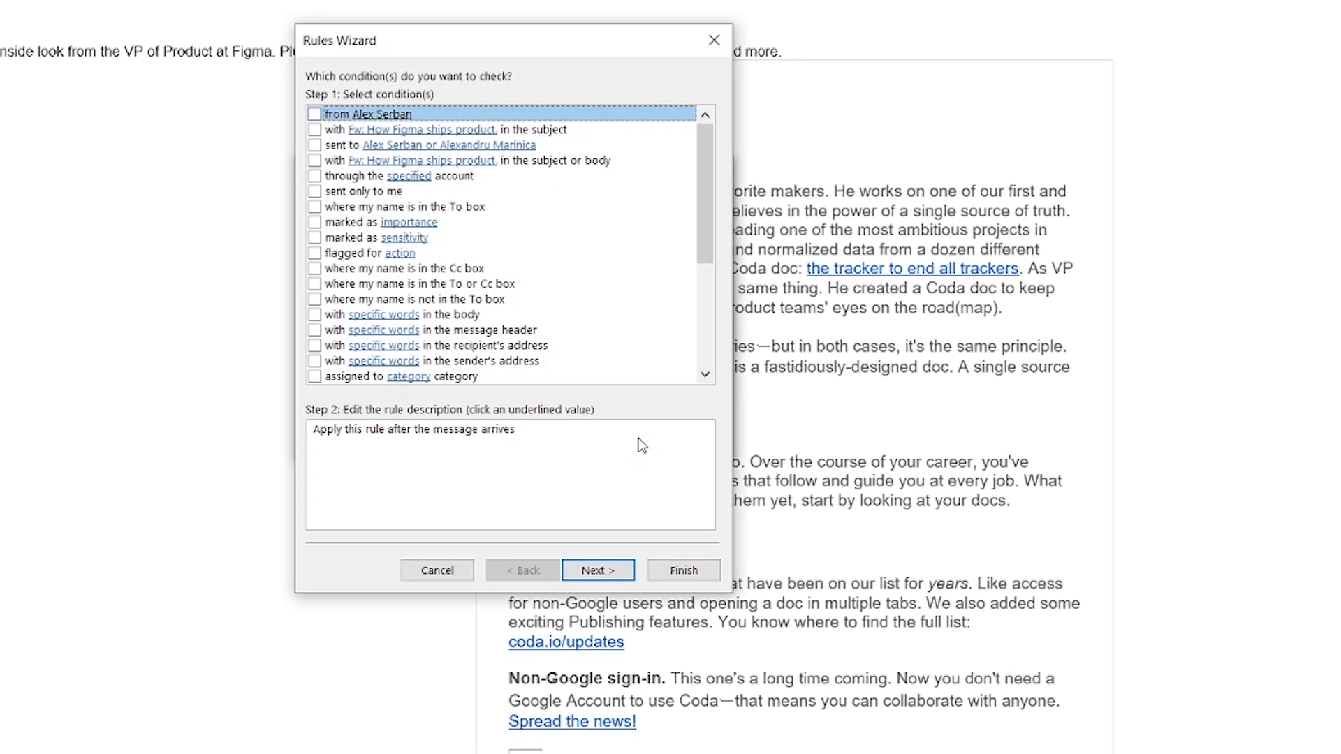
{"action": "left_click", "coordinate": [315, 269]}
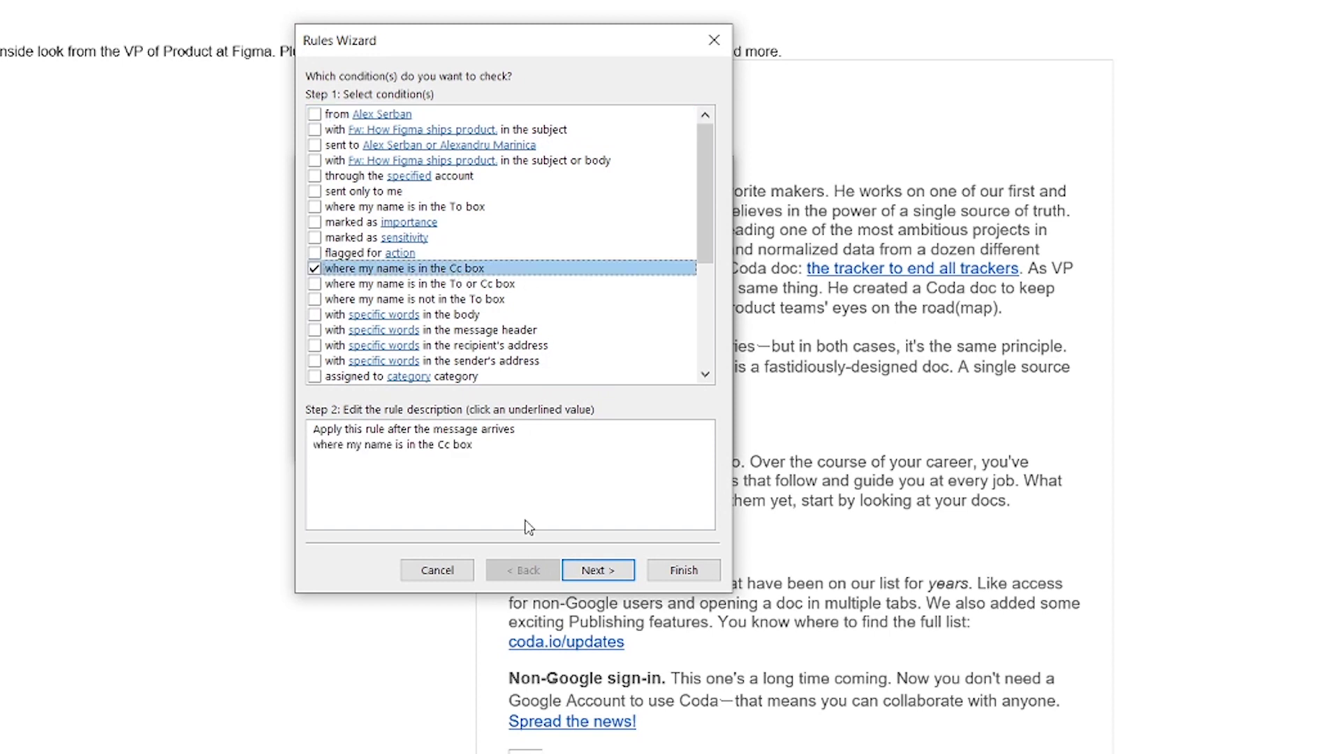
{"action": "left_click", "coordinate": [585, 573]}
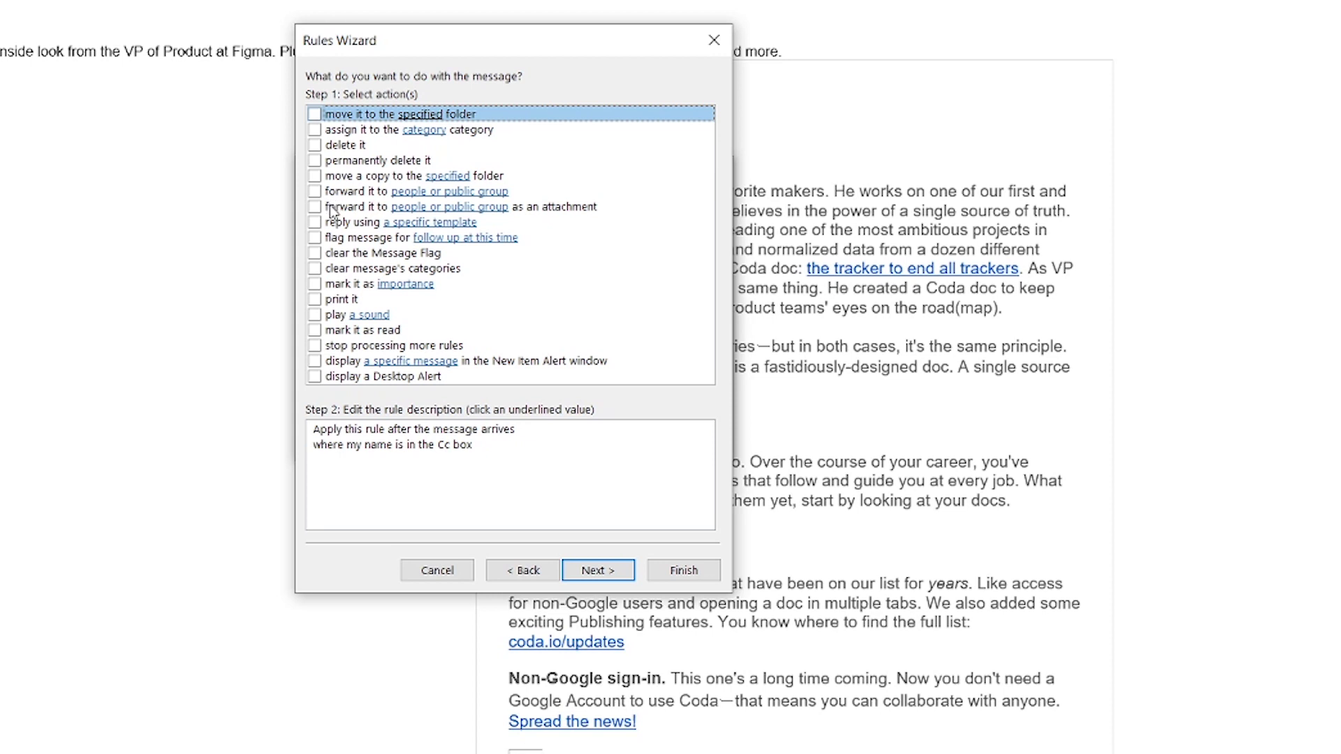
{"action": "left_click", "coordinate": [315, 115]}
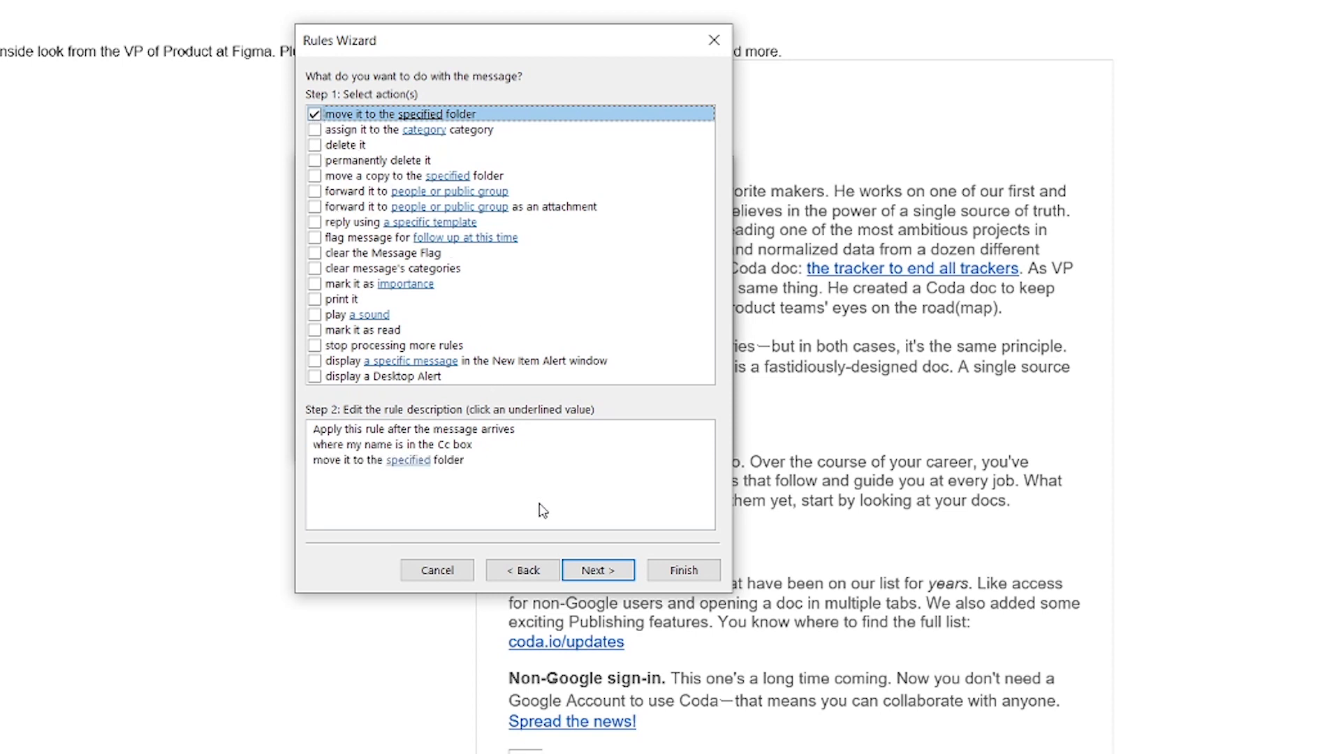
Create a new CC's Inbox folder and make it the rule's destination
{"action": "left_click", "coordinate": [423, 462]}
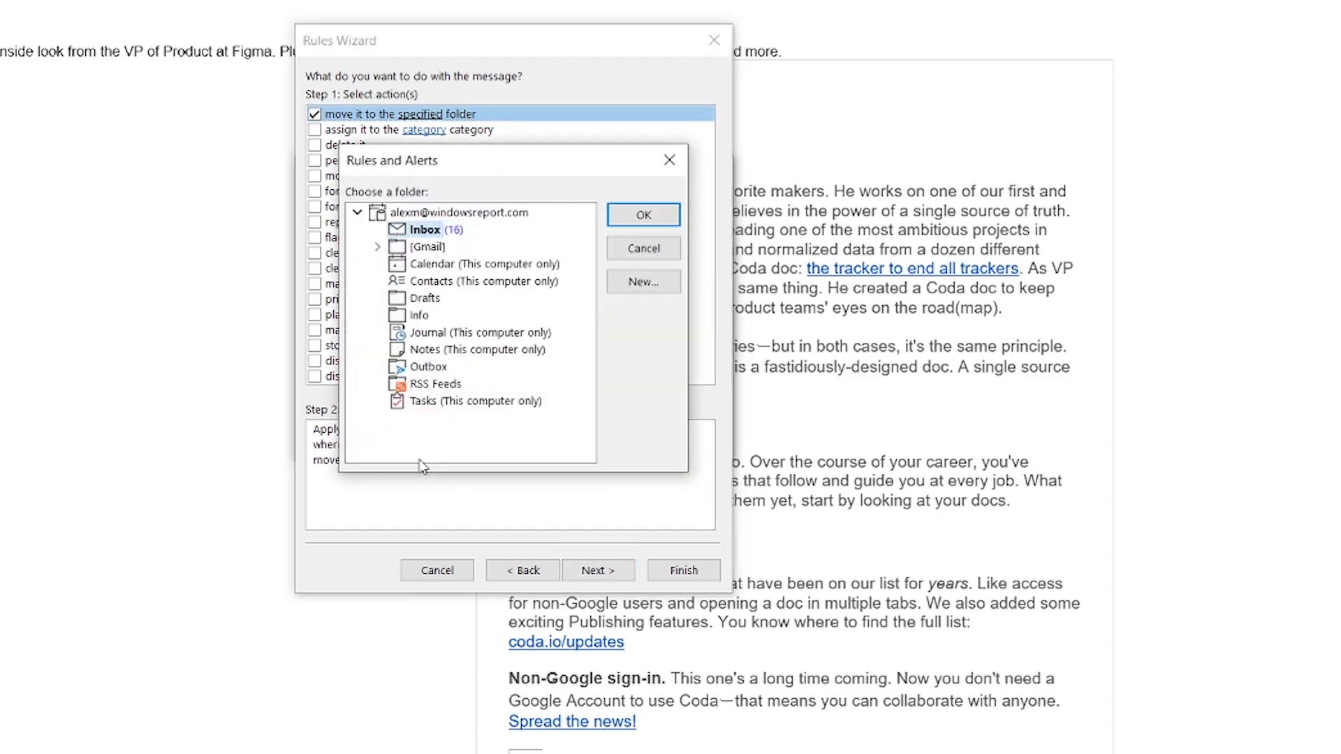
{"action": "left_click", "coordinate": [640, 284]}
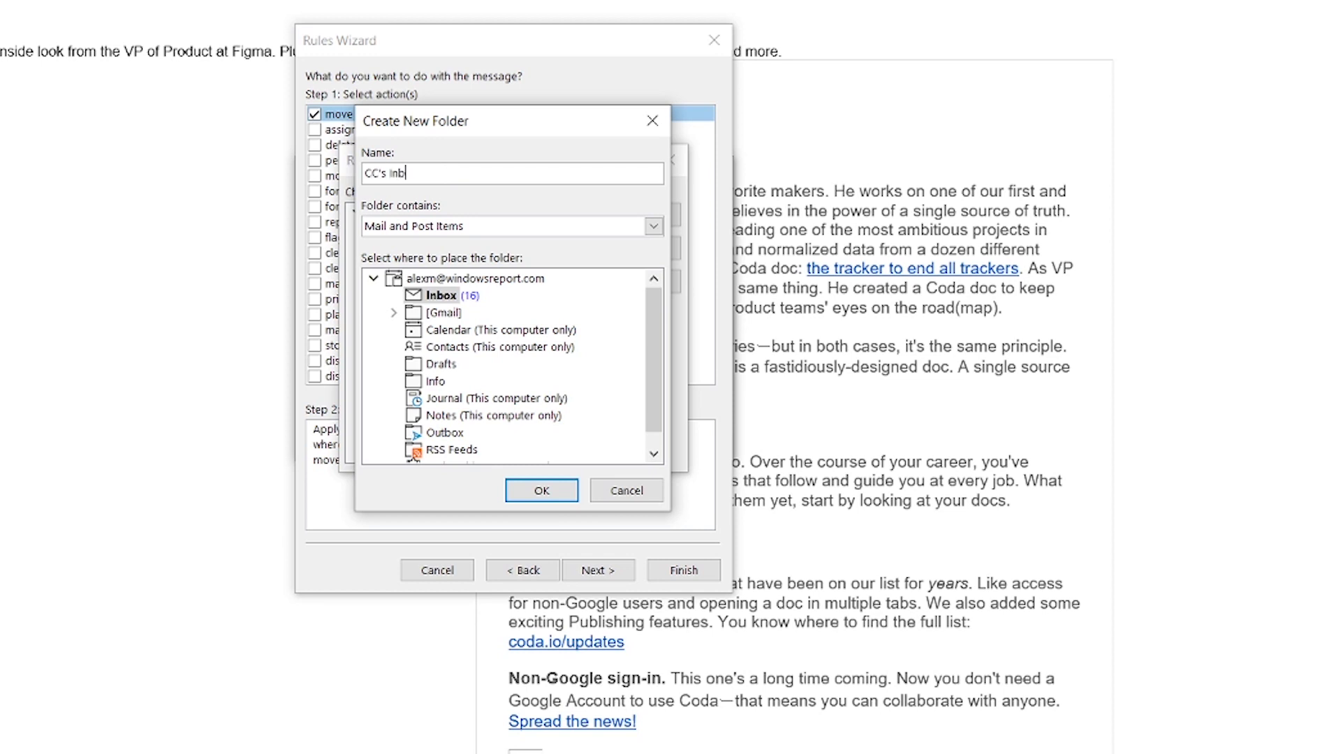
{"action": "left_click", "coordinate": [542, 490]}
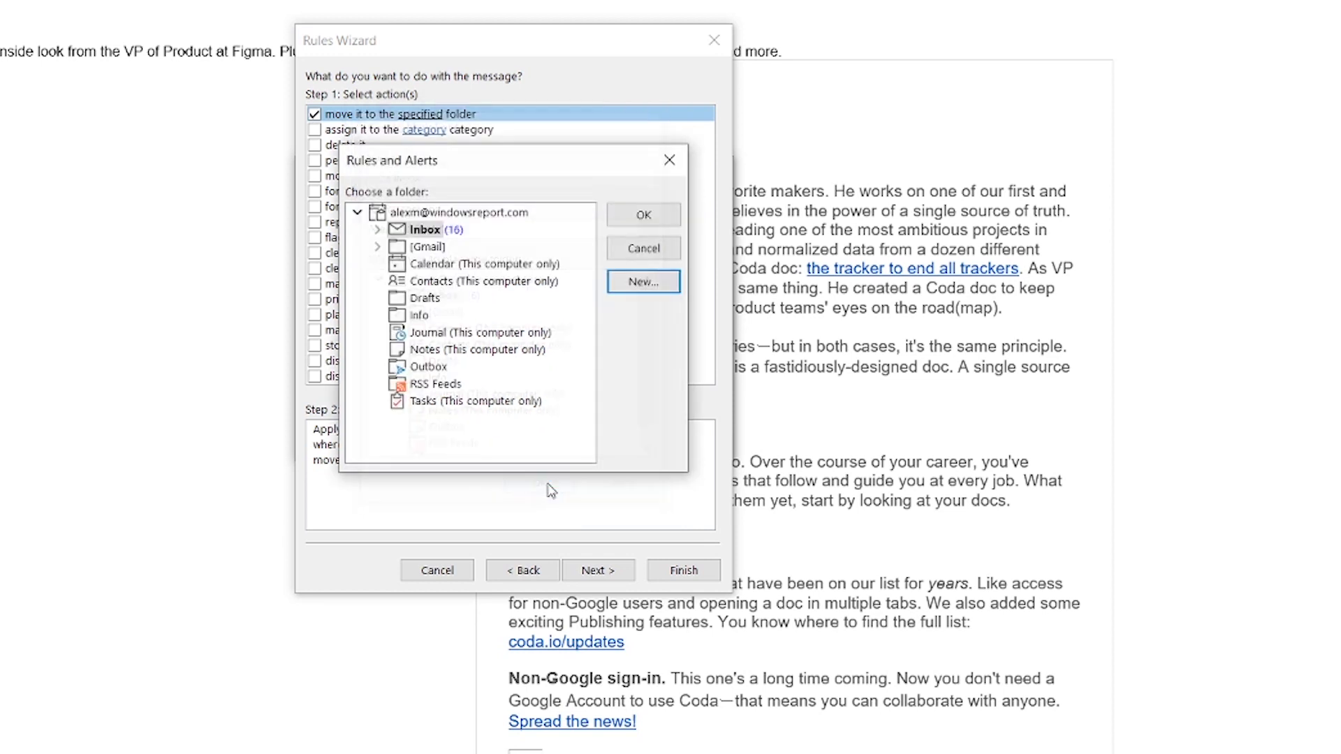
{"action": "left_click", "coordinate": [655, 217]}
Skip exceptions, run the rule on existing Inbox mail, finish it, and open CC's Inbox
{"action": "left_click", "coordinate": [615, 576]}
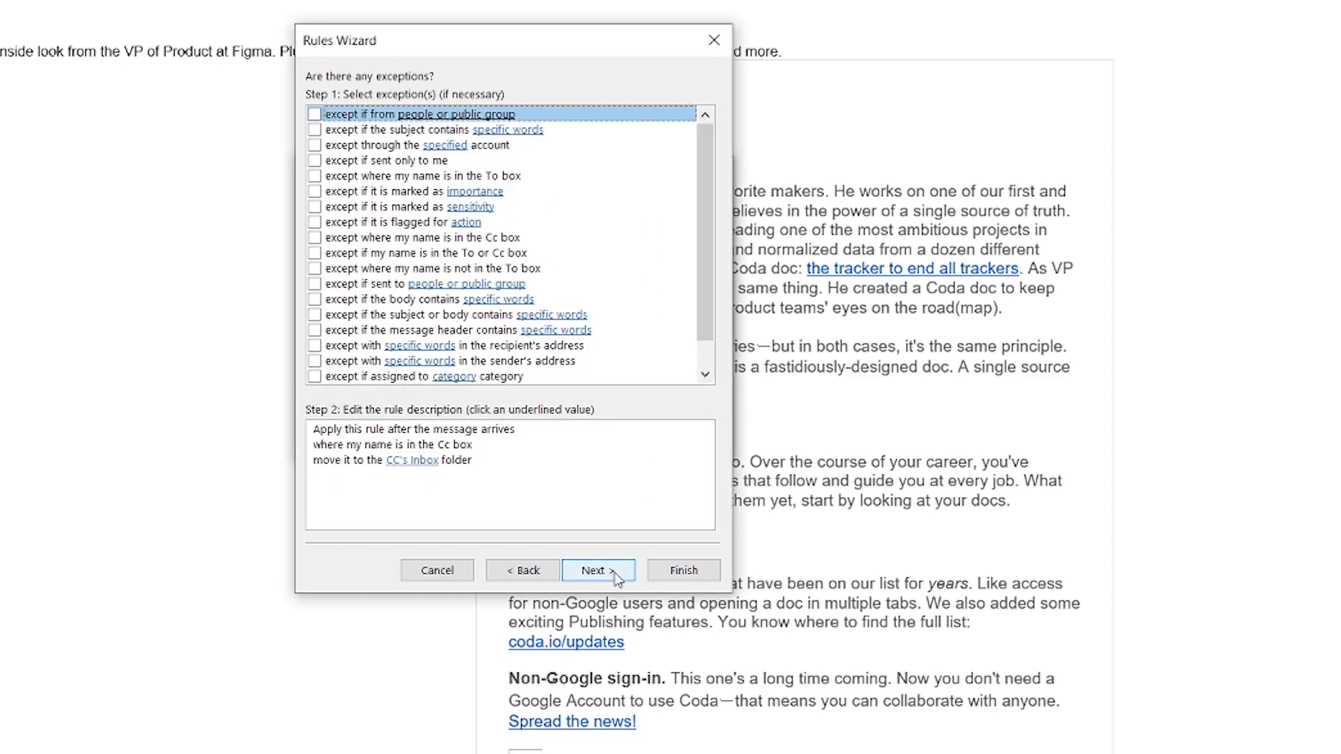
{"action": "left_click", "coordinate": [615, 573]}
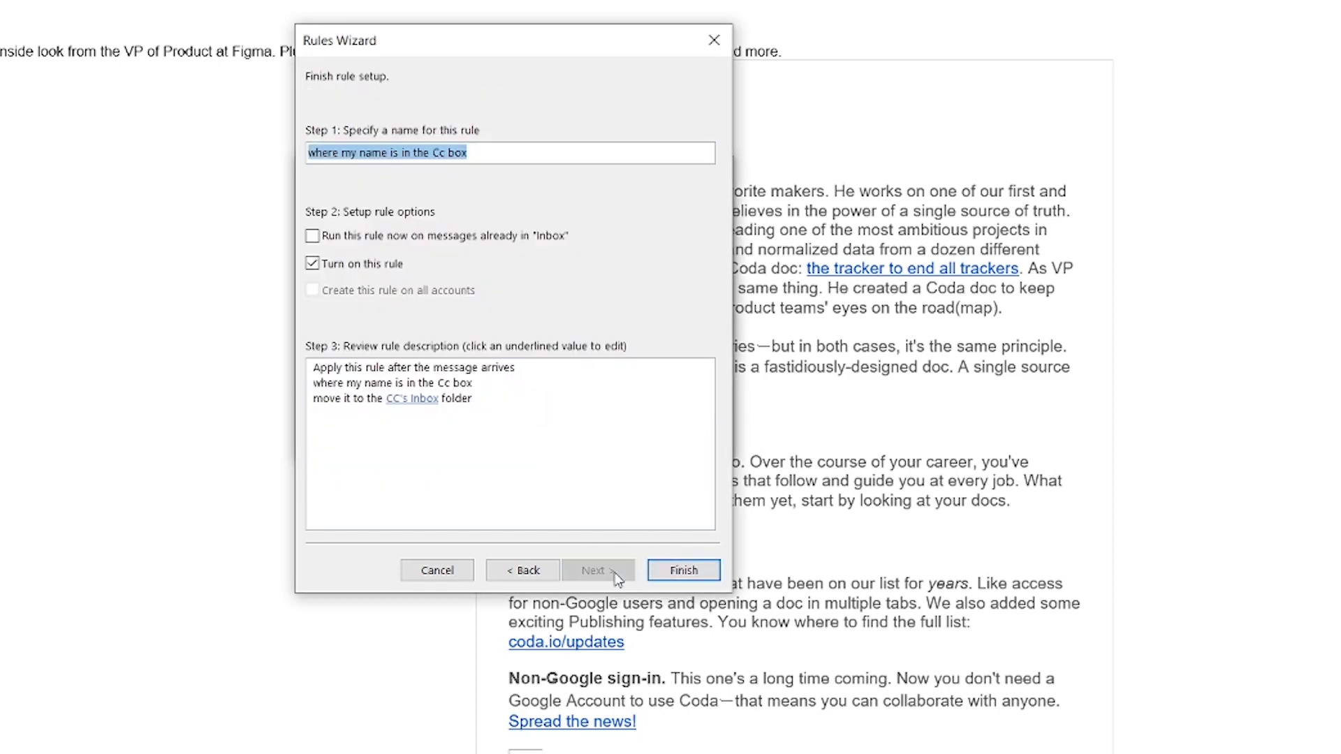
{"action": "left_click", "coordinate": [480, 238]}
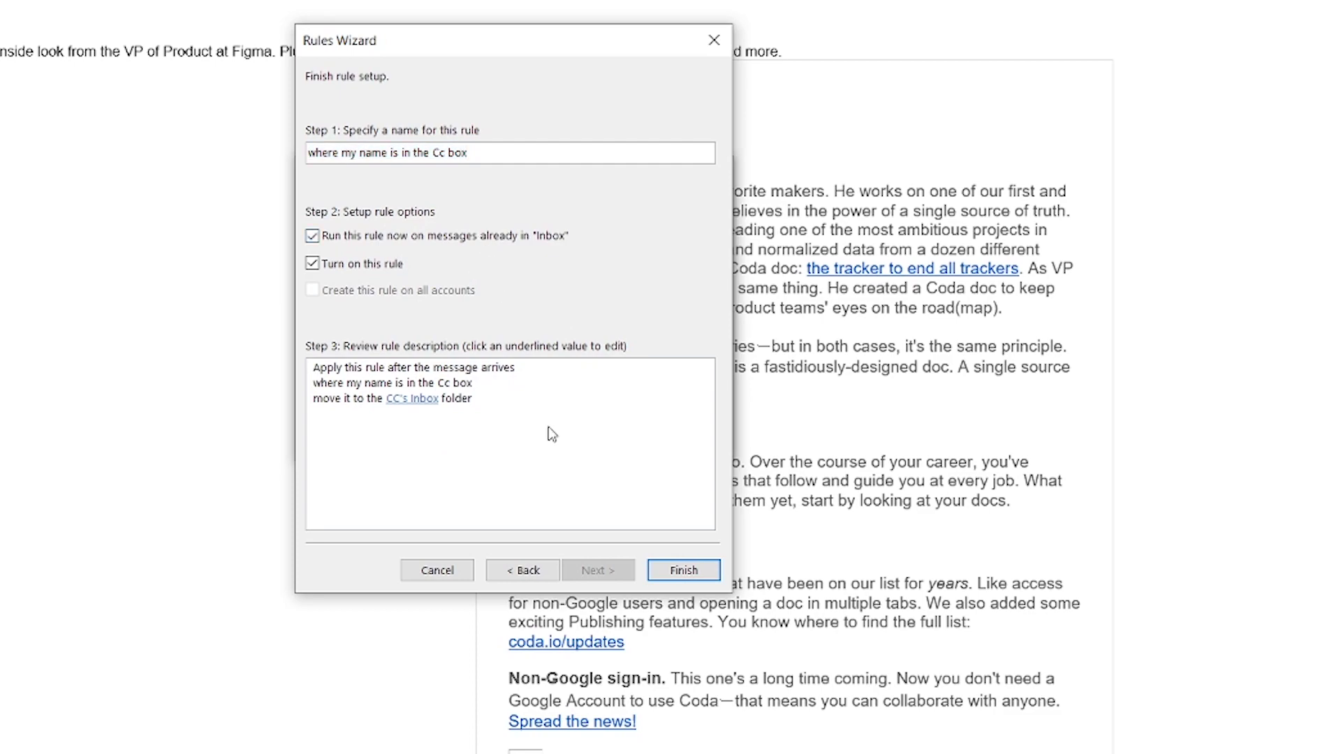
{"action": "left_click", "coordinate": [702, 560]}
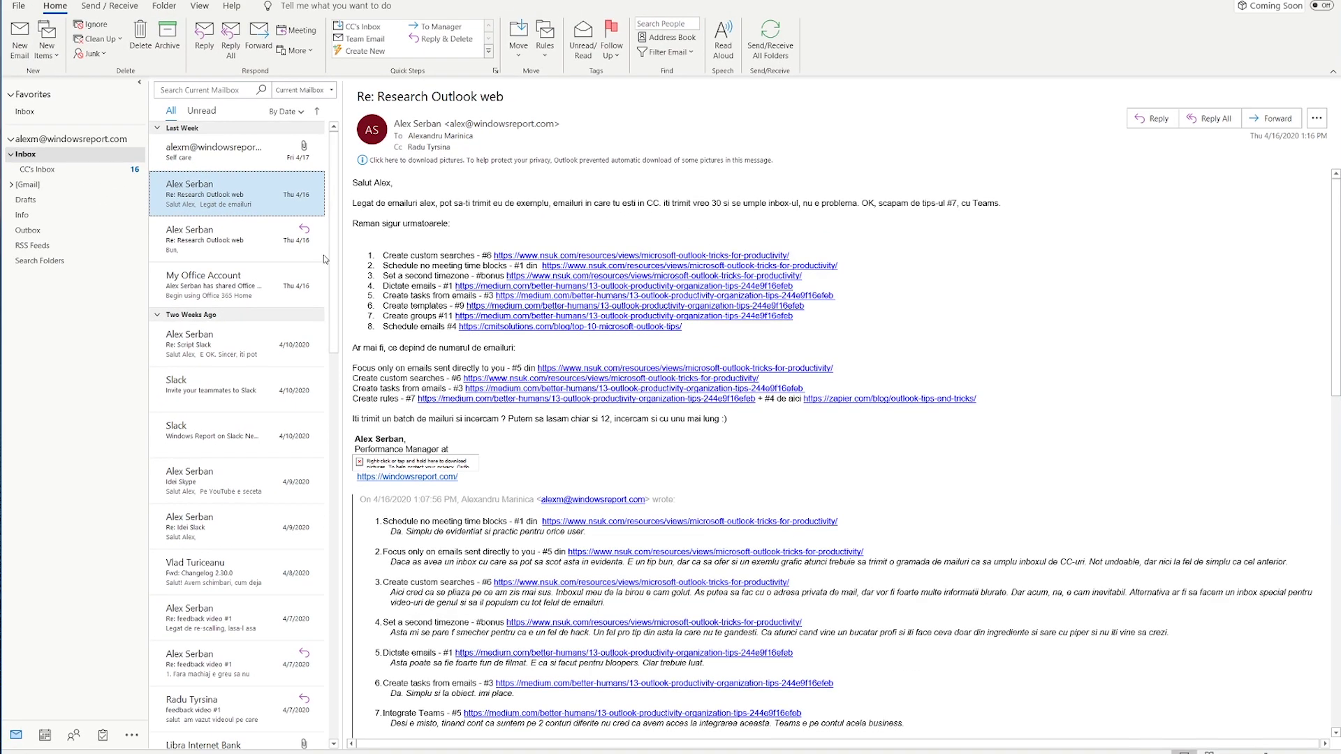
{"action": "left_click", "coordinate": [98, 174]}
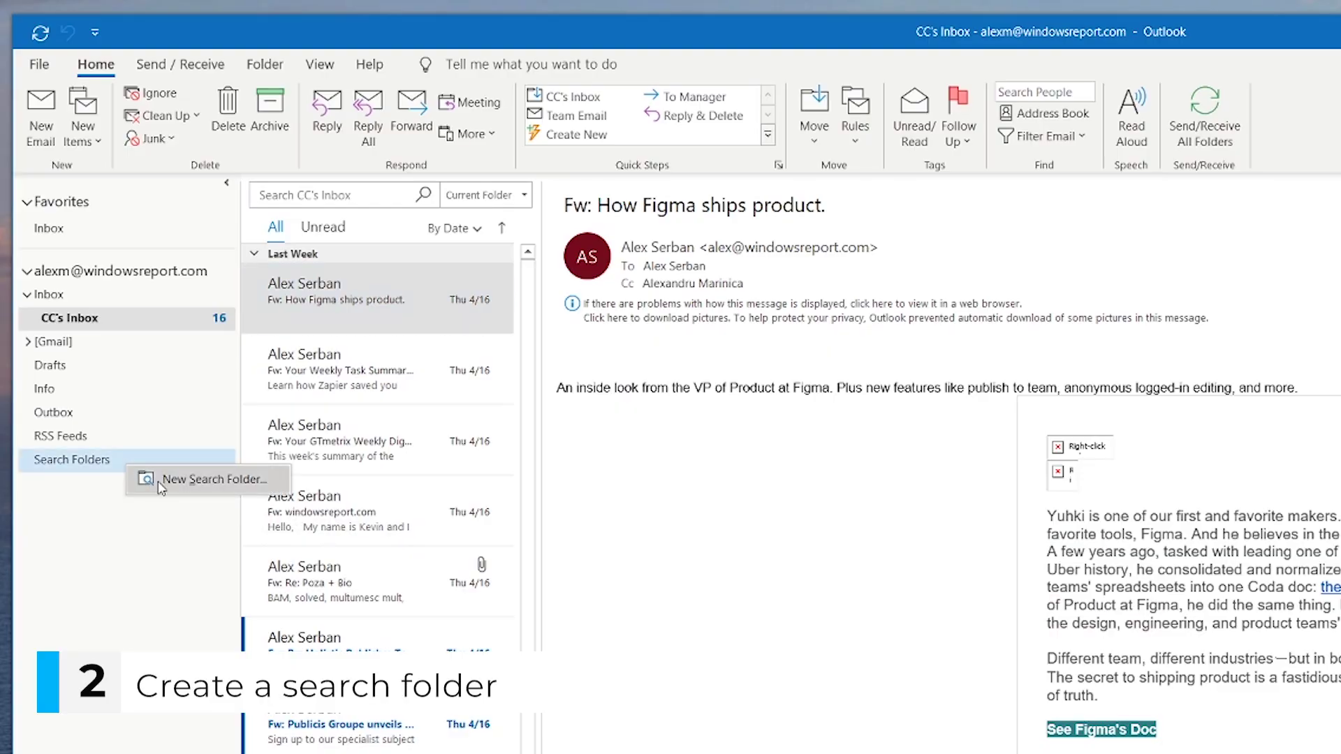
Create a 'Mail from specific people' search folder for the chosen contact and browse it
{"action": "left_click", "coordinate": [160, 482]}
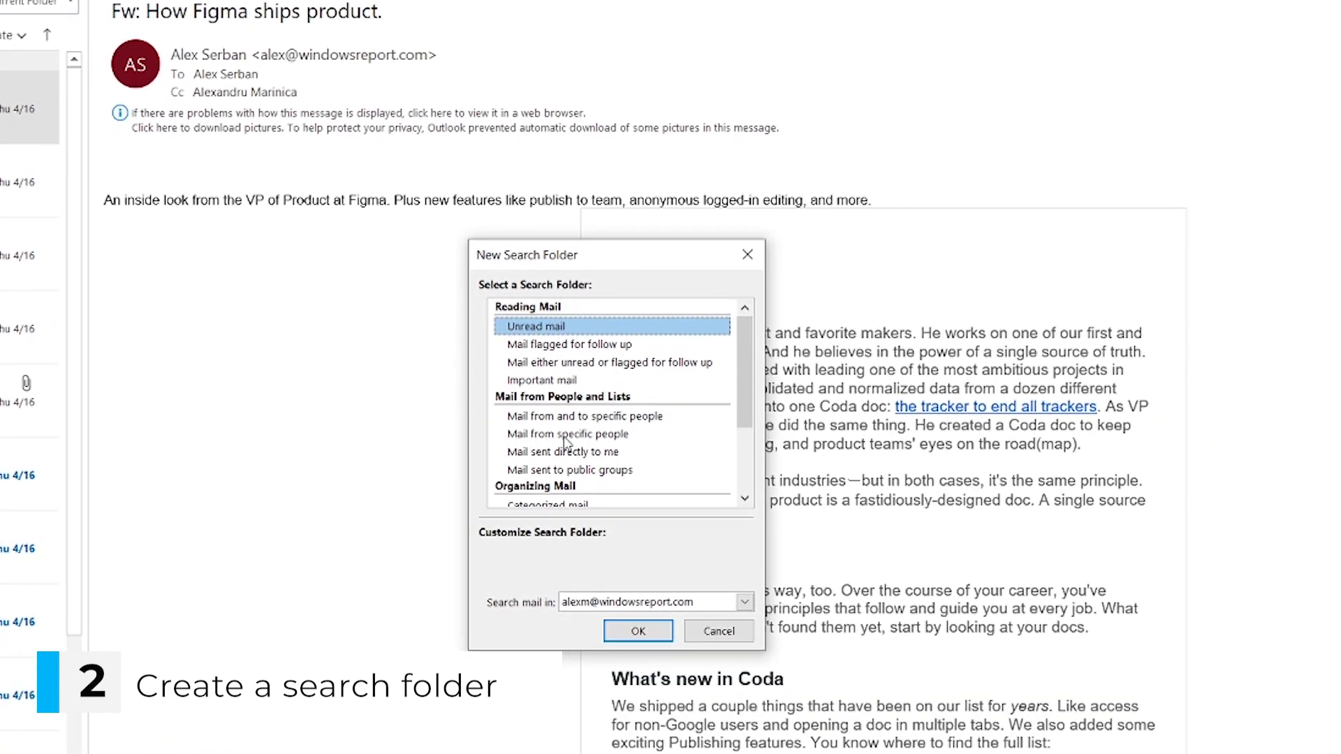
{"action": "double_click", "coordinate": [565, 436]}
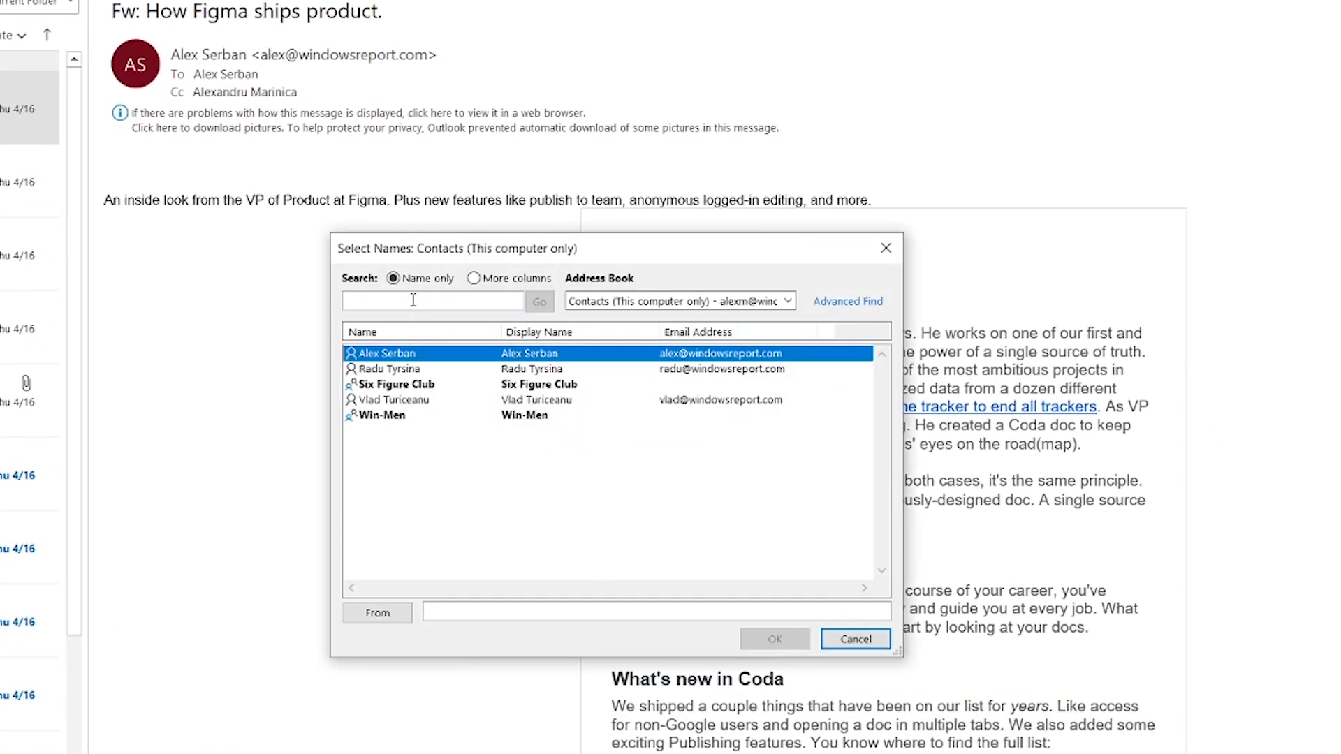
{"action": "key", "text": "Return"}
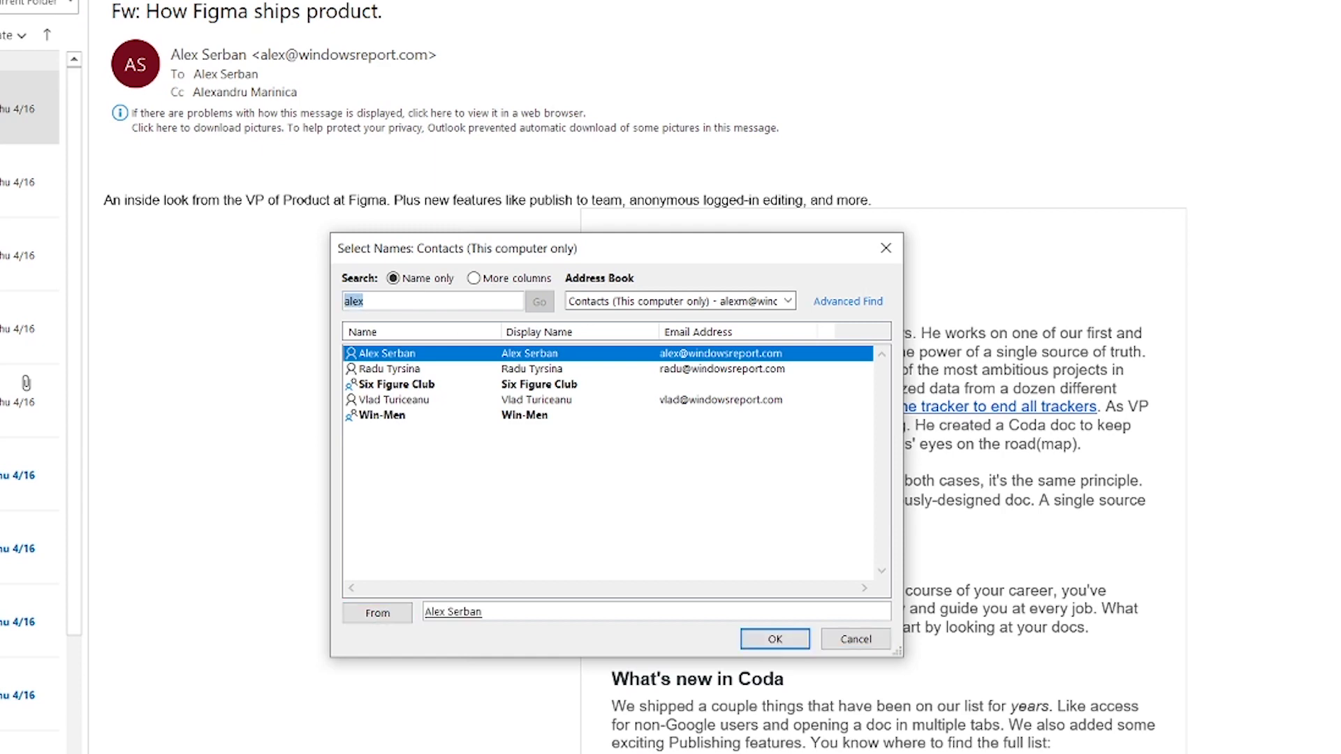
{"action": "left_click", "coordinate": [797, 644]}
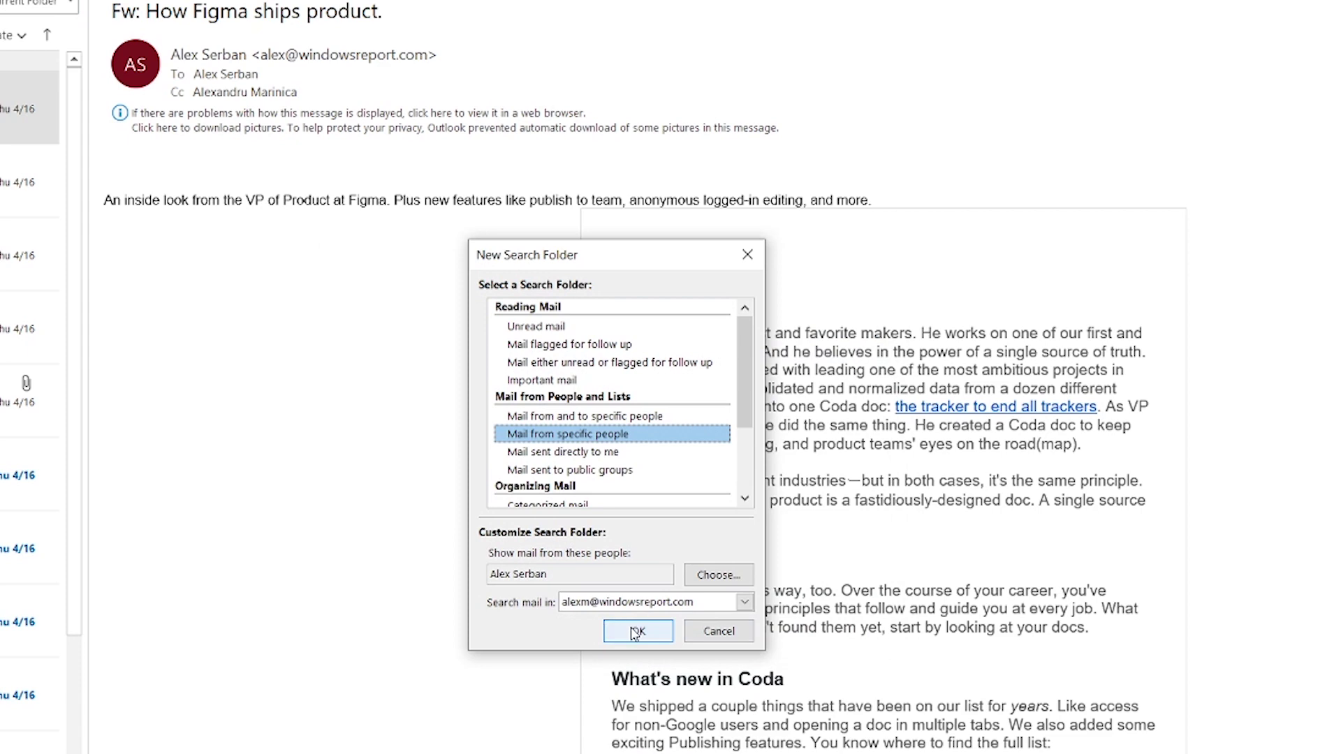
{"action": "left_click", "coordinate": [610, 628]}
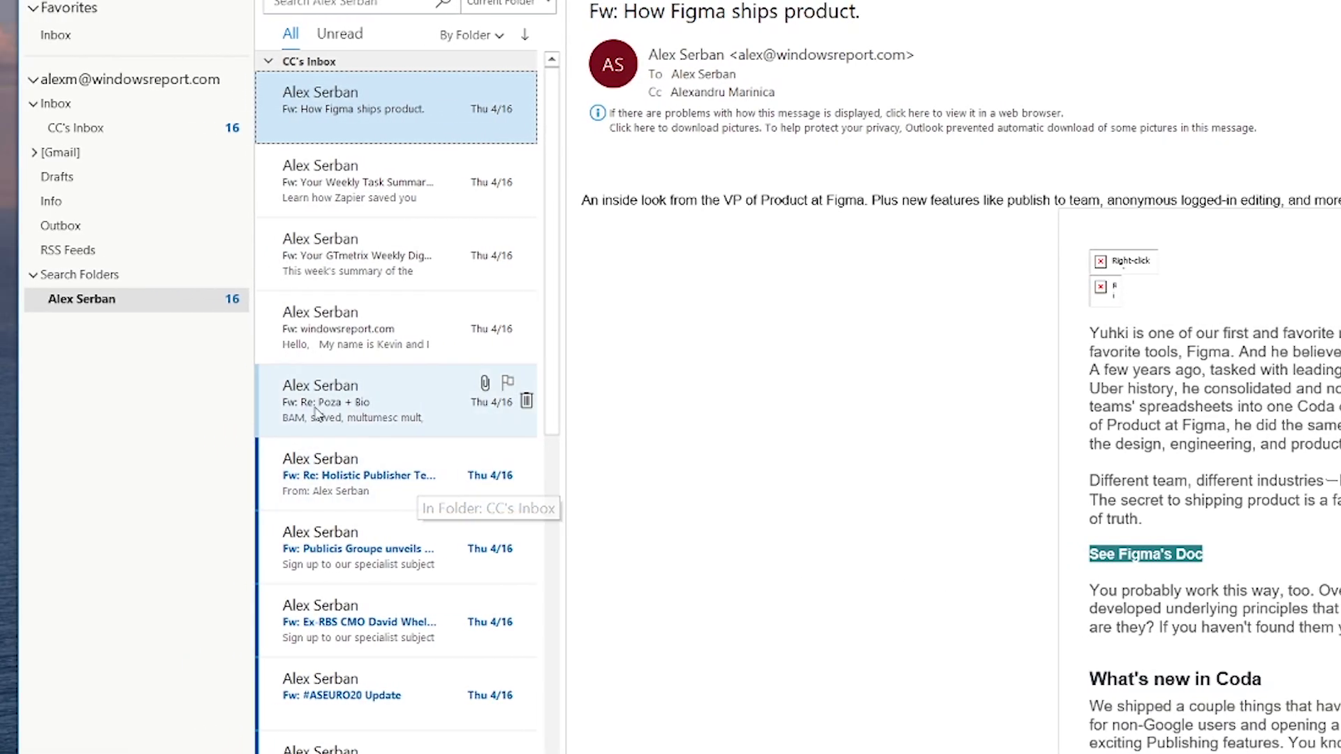
{"action": "left_click", "coordinate": [180, 305]}
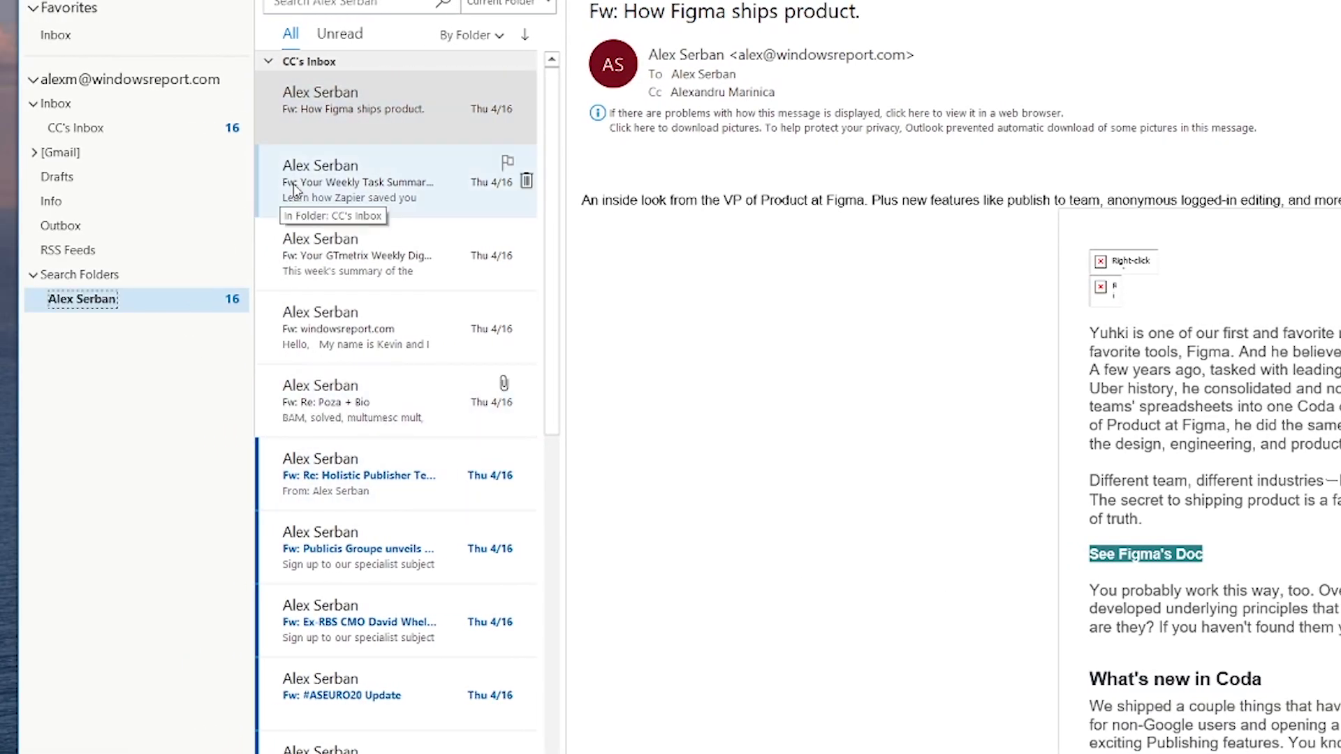
{"action": "scroll", "coordinate": [442, 203], "scroll_direction": "down", "scroll_amount": 3}
{"action": "scroll", "coordinate": [438, 209], "scroll_direction": "down", "scroll_amount": 6}
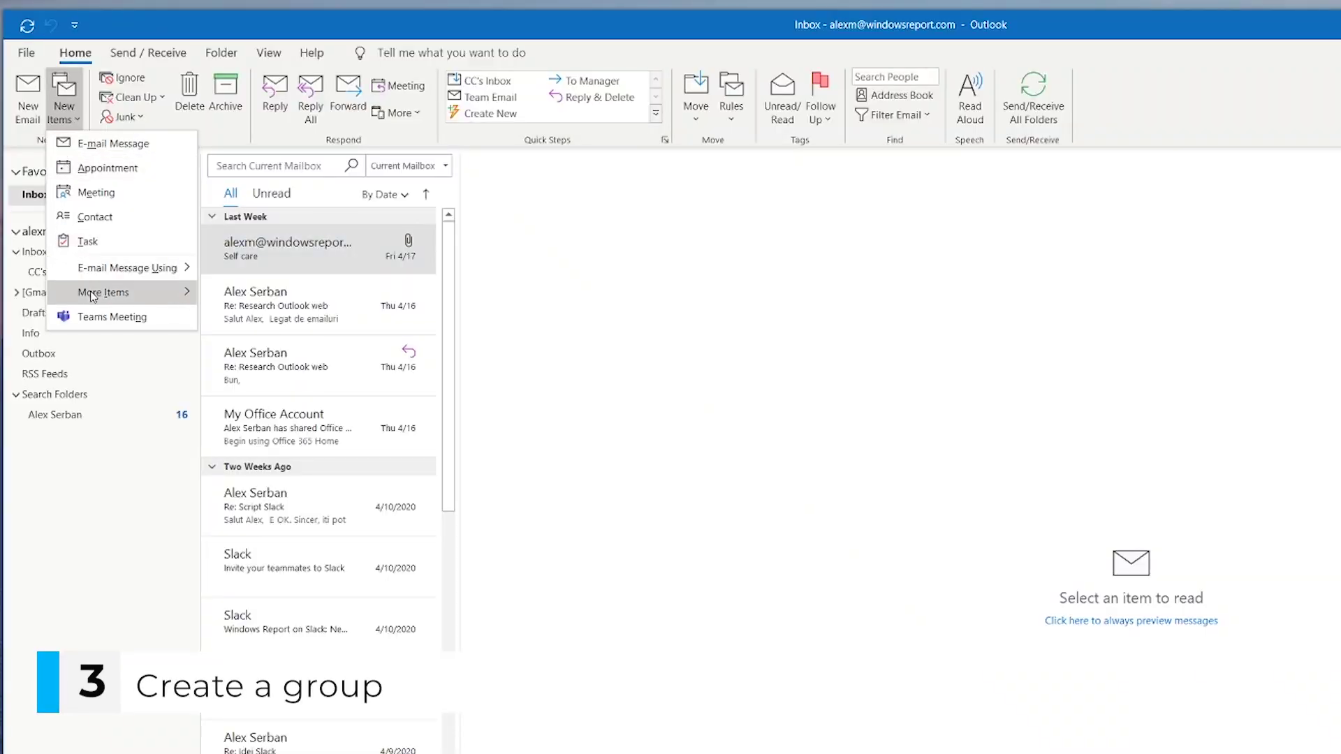
Start a new contact group and add two members from Outlook Contacts
{"action": "mouse_move", "coordinate": [93, 297]}
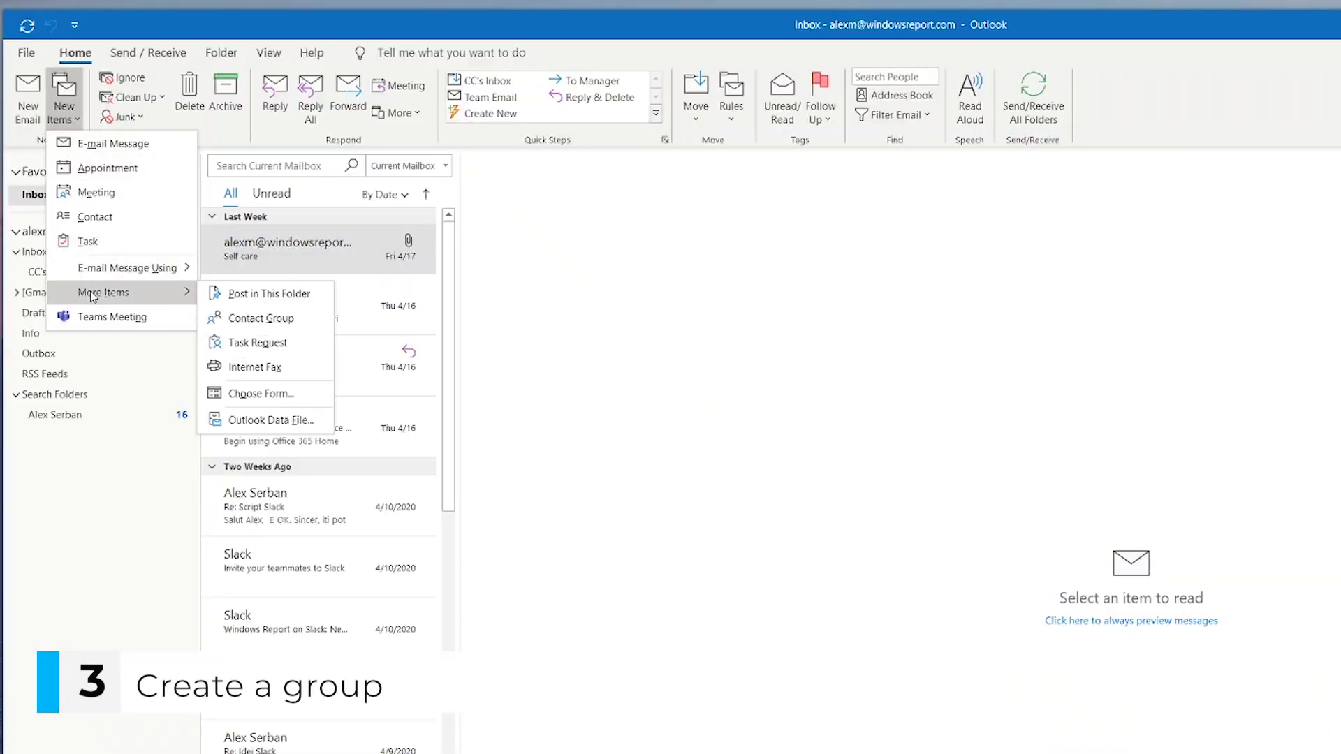
{"action": "left_click", "coordinate": [274, 322]}
{"action": "left_click", "coordinate": [695, 210]}
{"action": "left_click", "coordinate": [698, 247]}
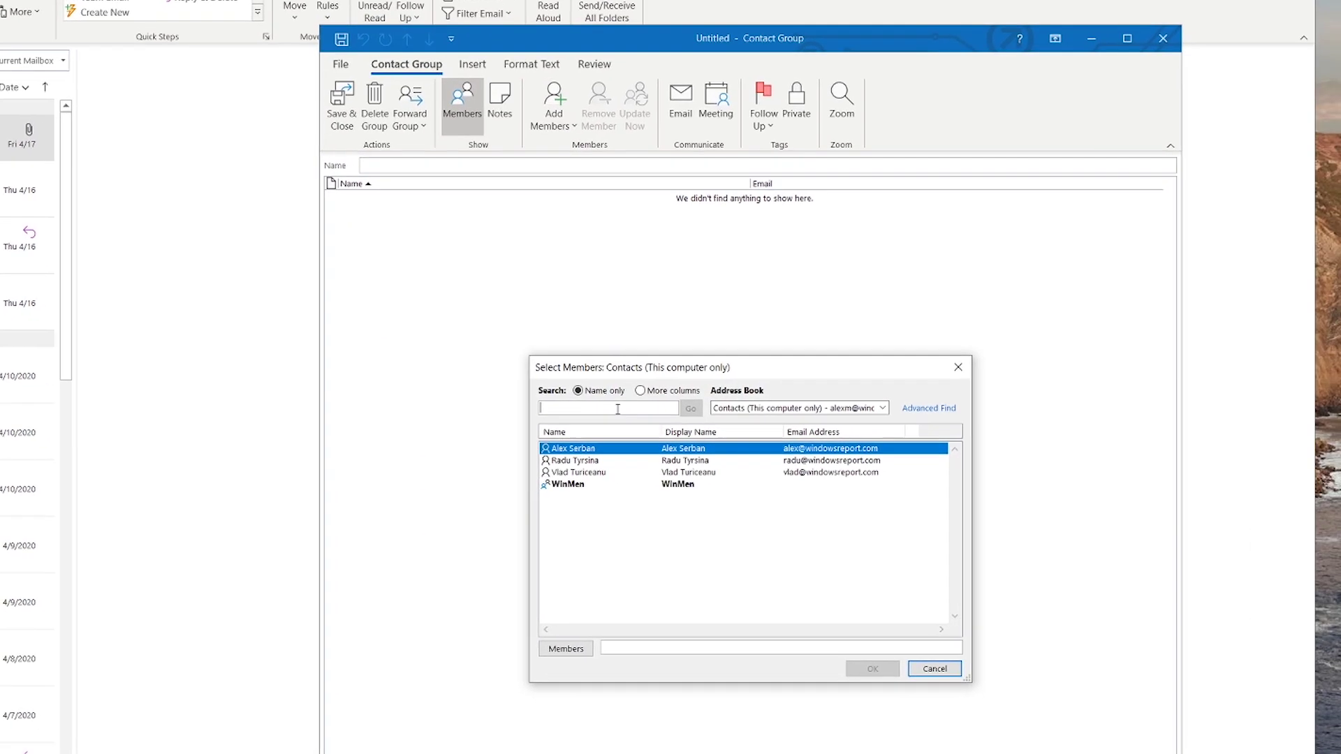
{"action": "double_click", "coordinate": [620, 455]}
{"action": "left_click", "coordinate": [600, 478]}
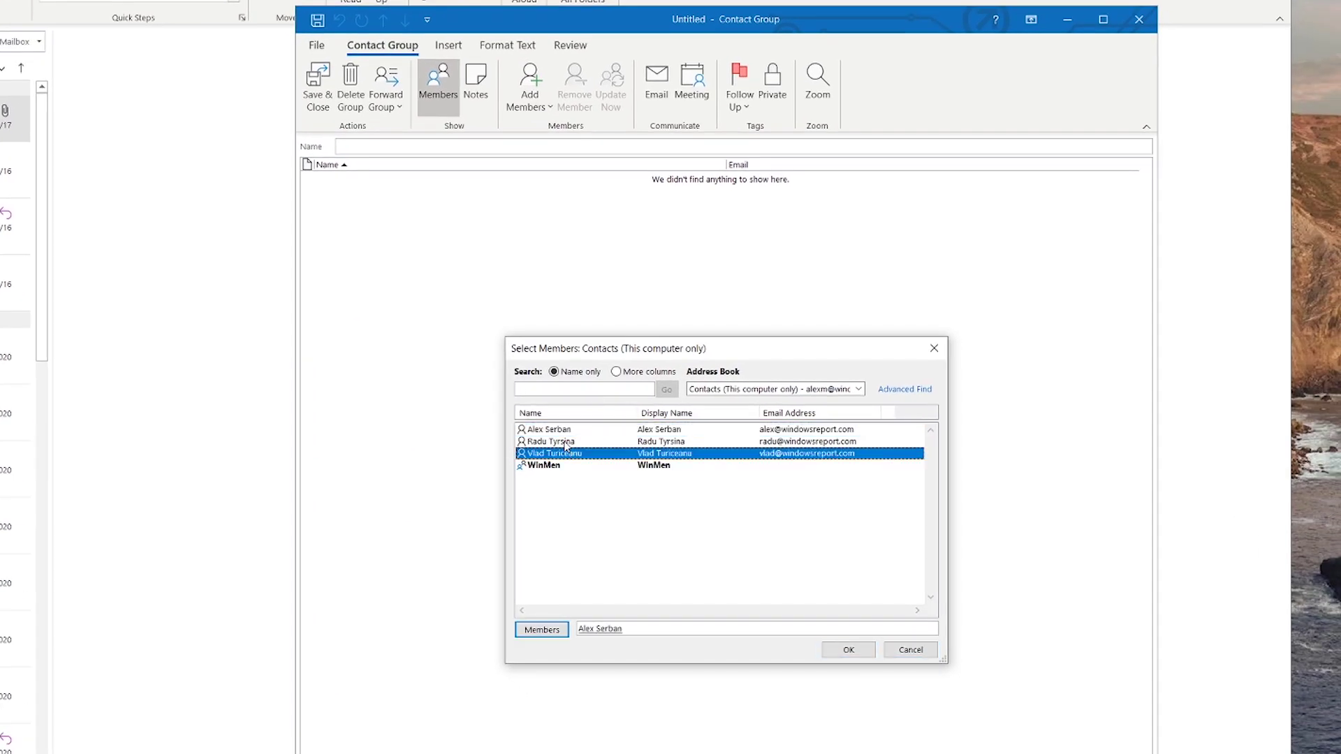
{"action": "double_click", "coordinate": [565, 442]}
{"action": "left_click", "coordinate": [853, 655]}
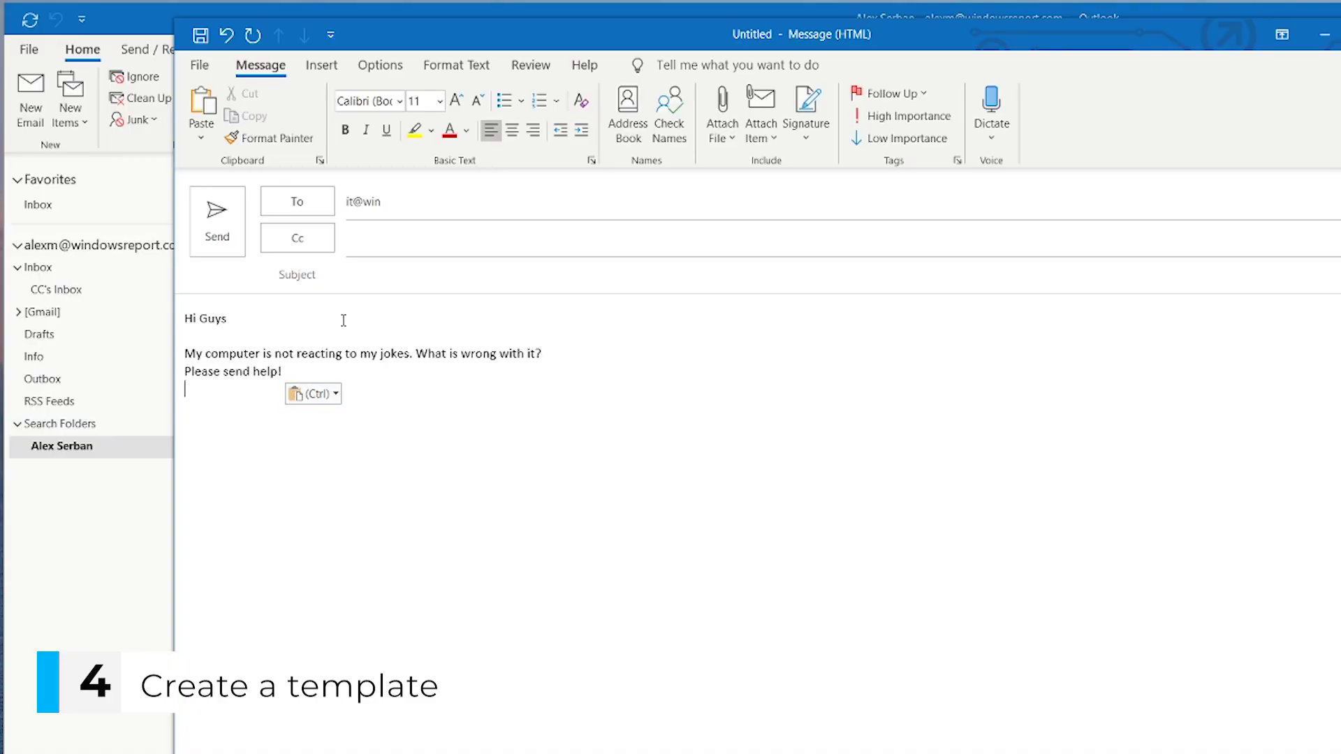
Title the email 'Urgent Request' and save it as an Outlook Template (*.oft)
{"action": "left_click", "coordinate": [354, 282]}
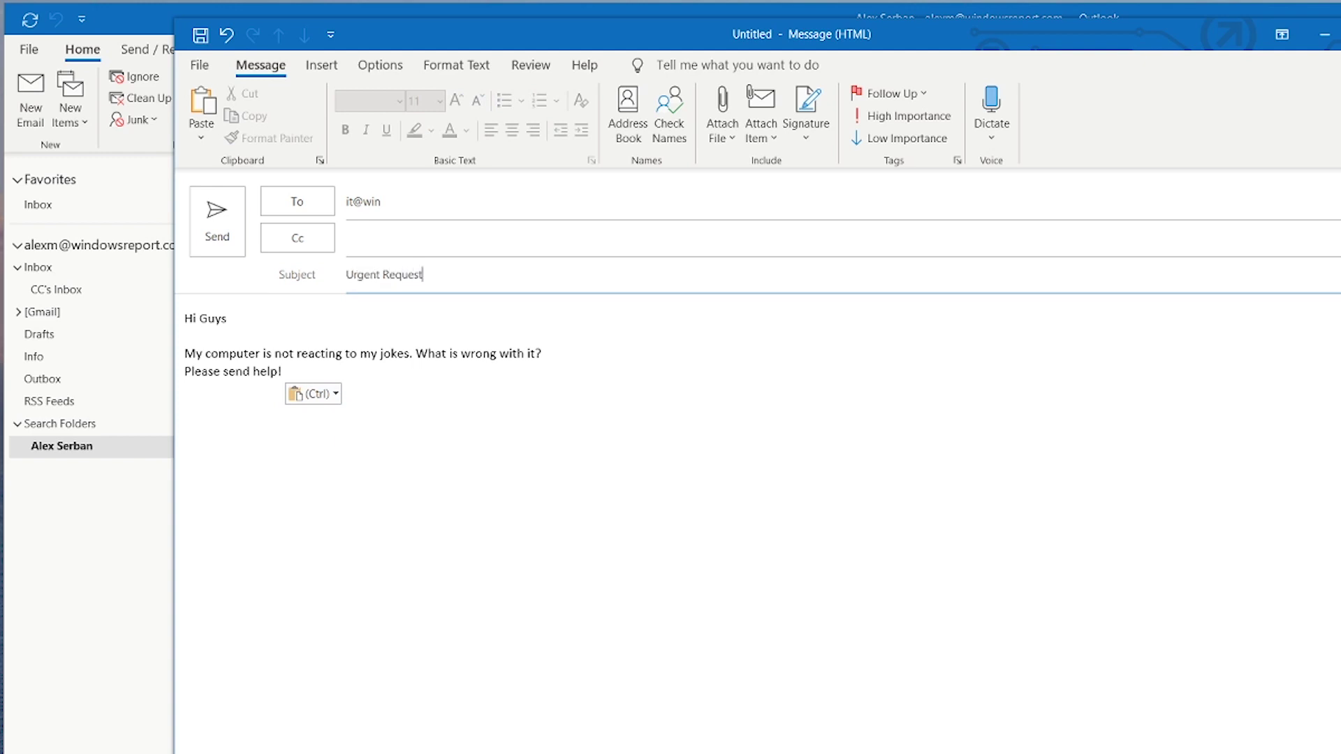
{"action": "left_click", "coordinate": [203, 65]}
{"action": "left_click", "coordinate": [231, 166]}
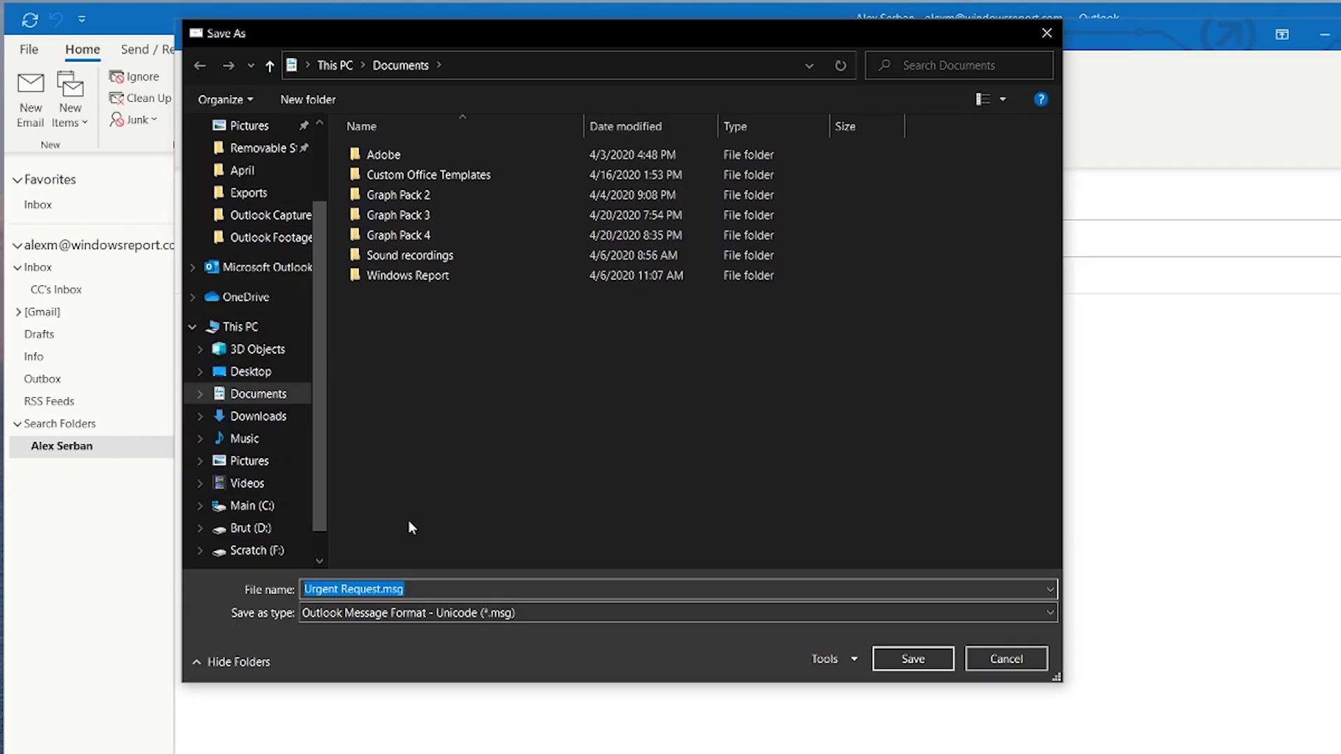
{"action": "left_click", "coordinate": [469, 614]}
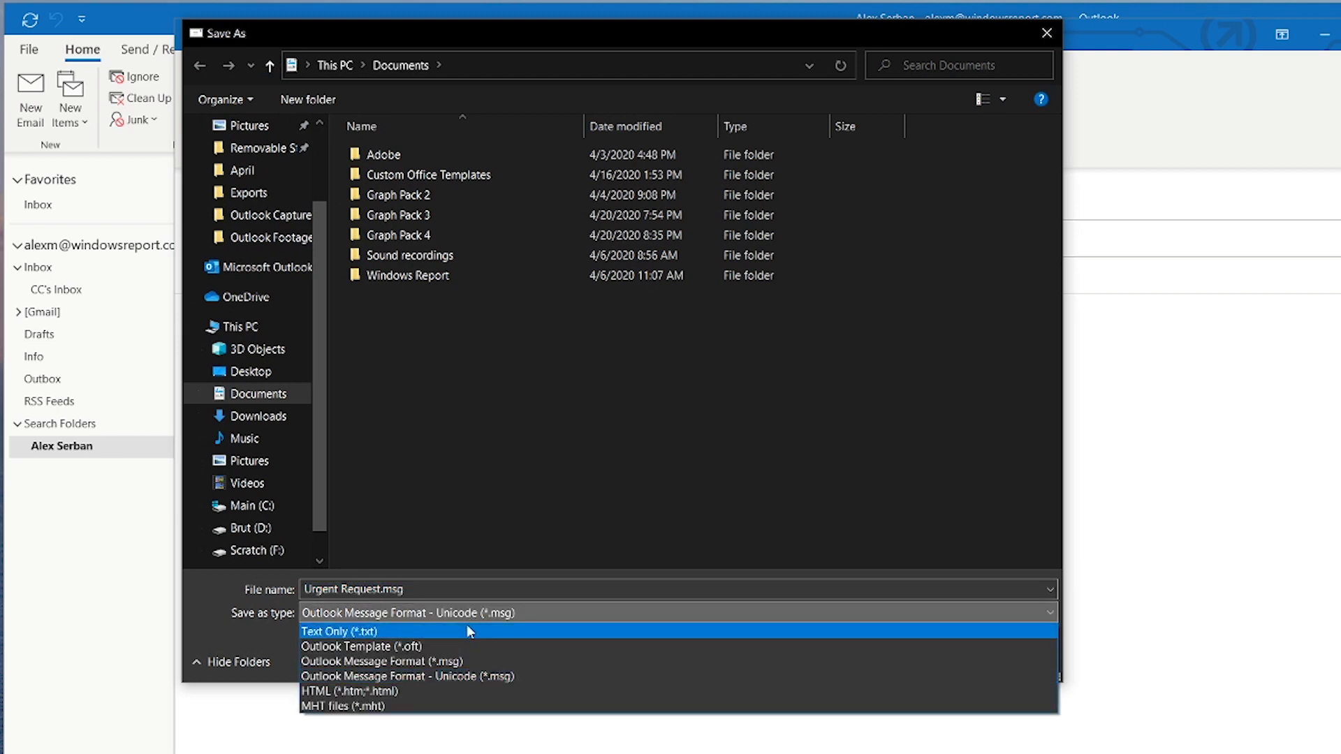
{"action": "left_click", "coordinate": [466, 643]}
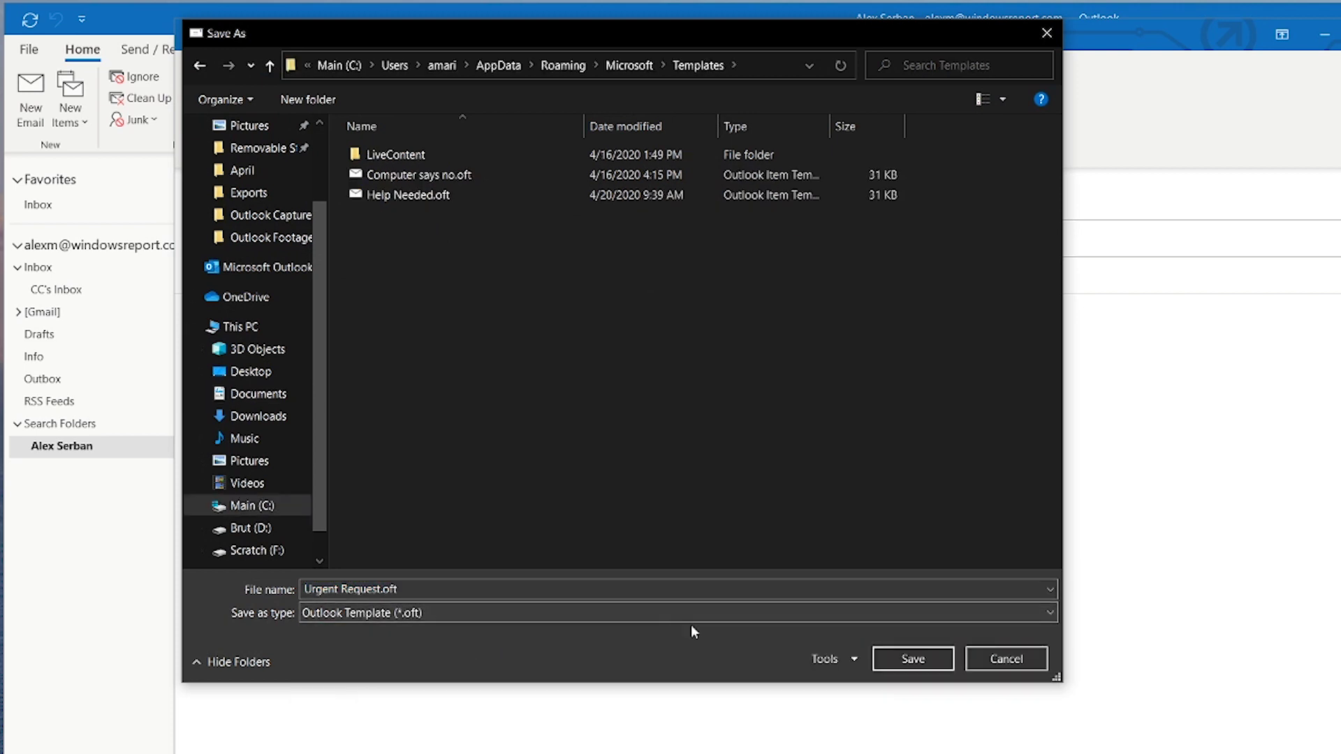
{"action": "left_click", "coordinate": [894, 656]}
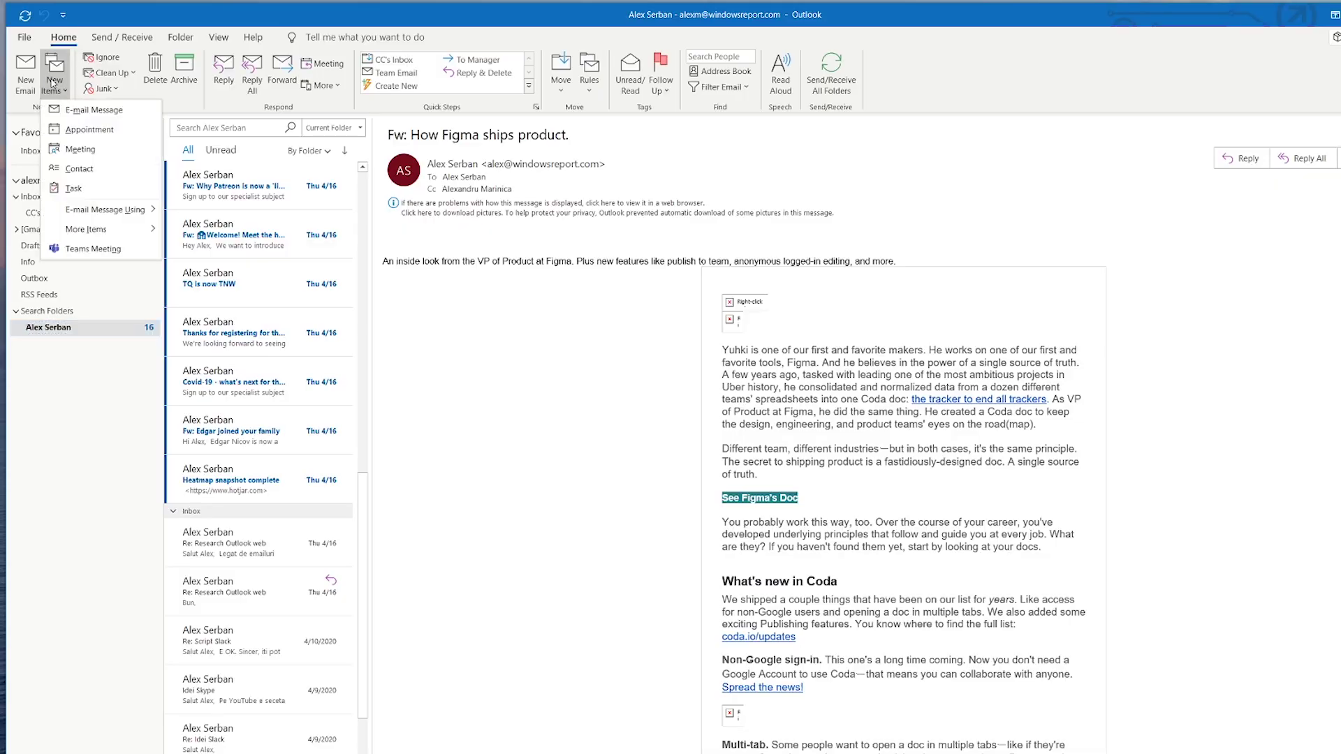
{"action": "mouse_move", "coordinate": [111, 236]}
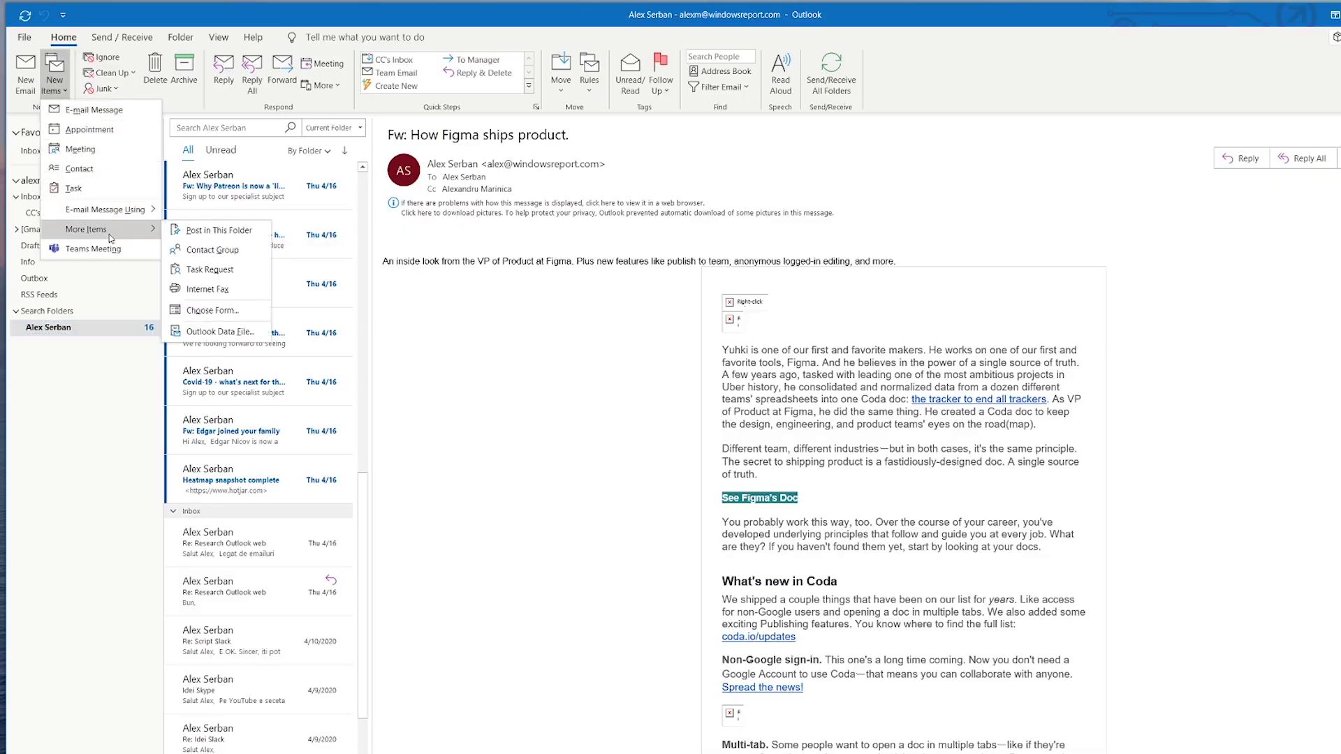
Open a new message from the Urgent Request template in User Templates in File System
{"action": "left_click", "coordinate": [204, 310]}
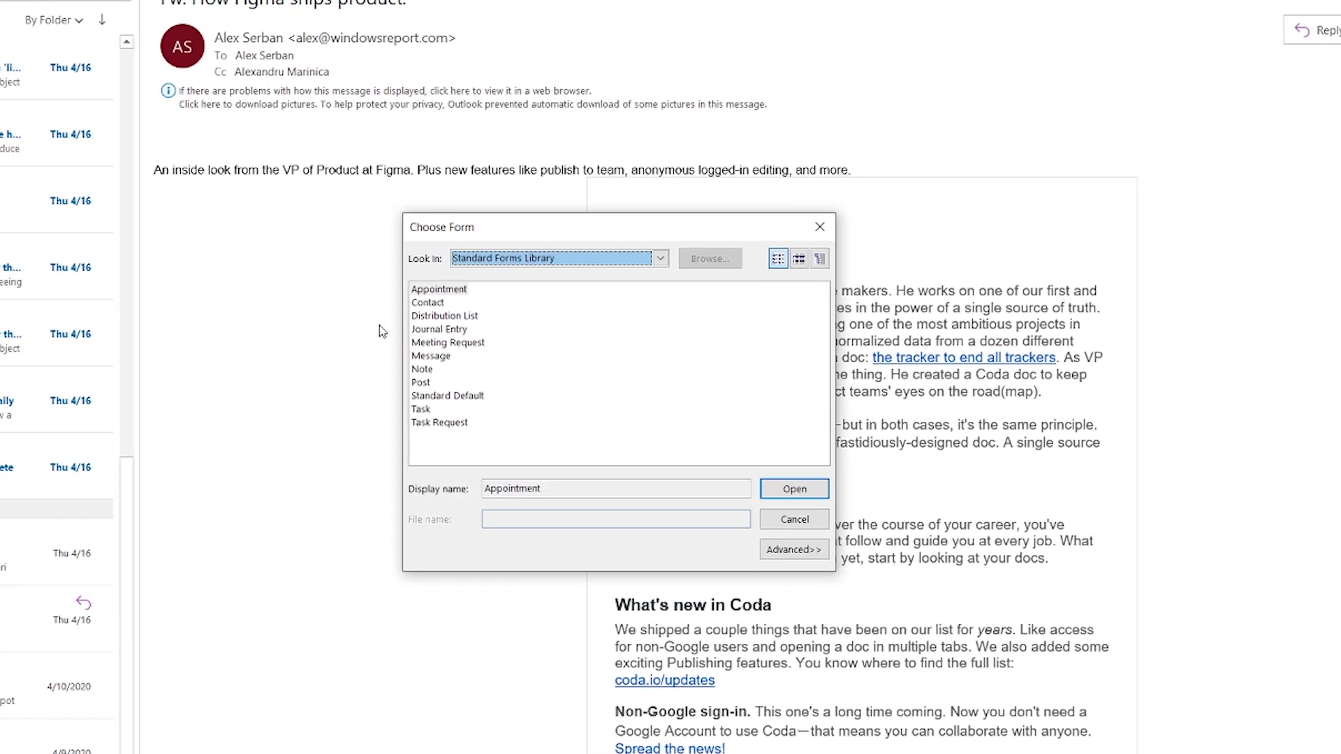
{"action": "left_click", "coordinate": [512, 259]}
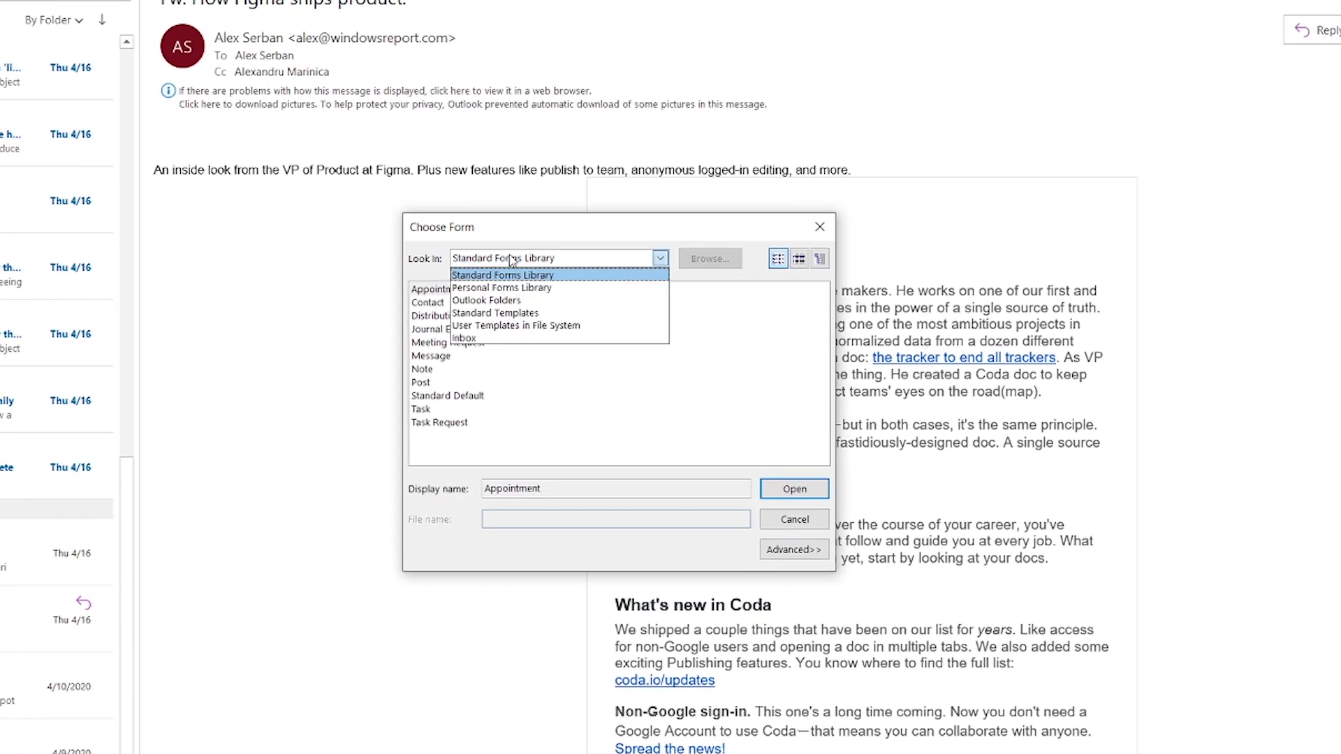
{"action": "left_click", "coordinate": [520, 325]}
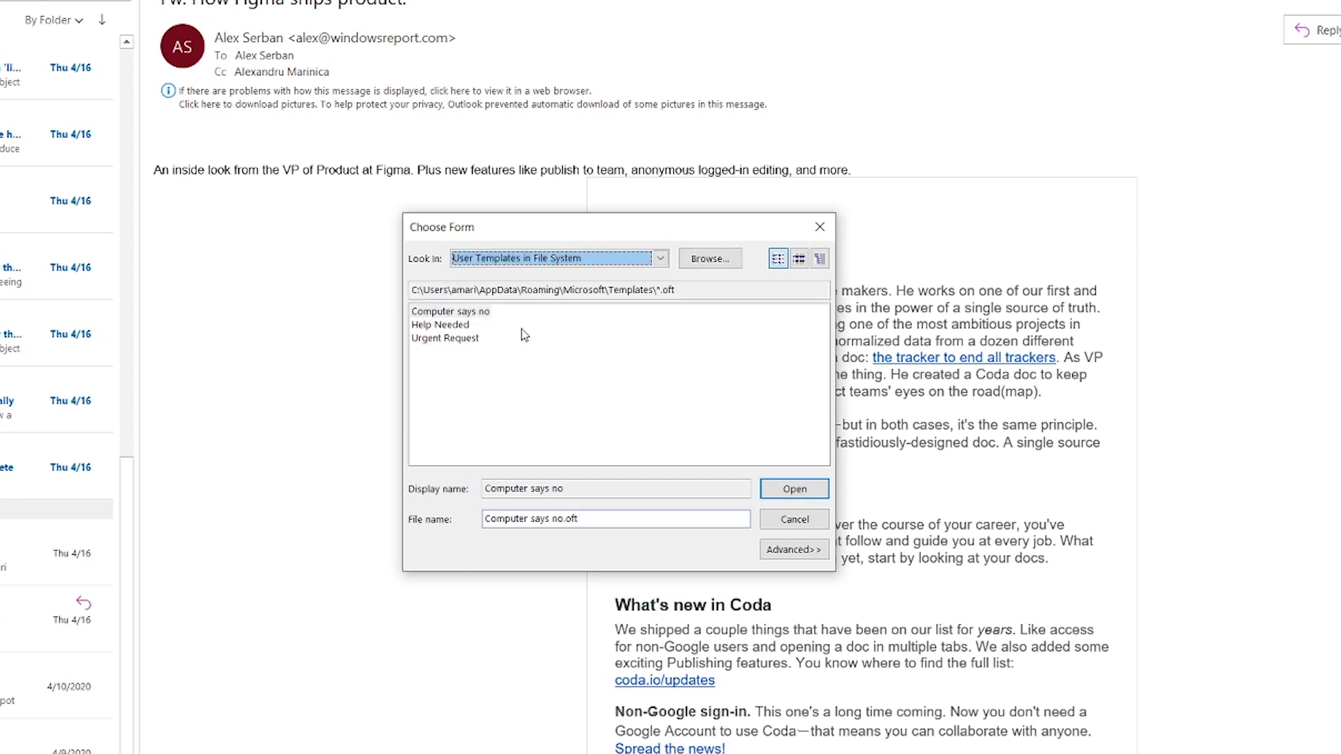
{"action": "left_click", "coordinate": [482, 343]}
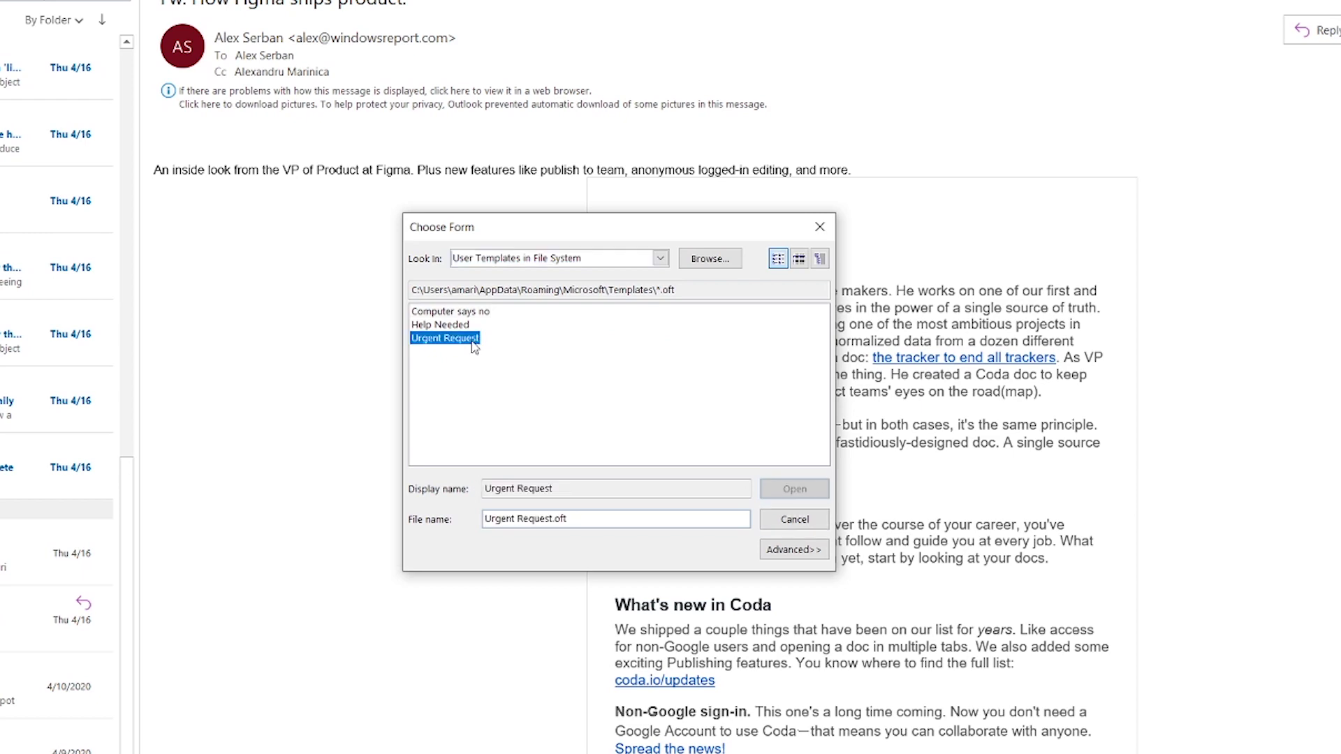
{"action": "left_click", "coordinate": [794, 490]}
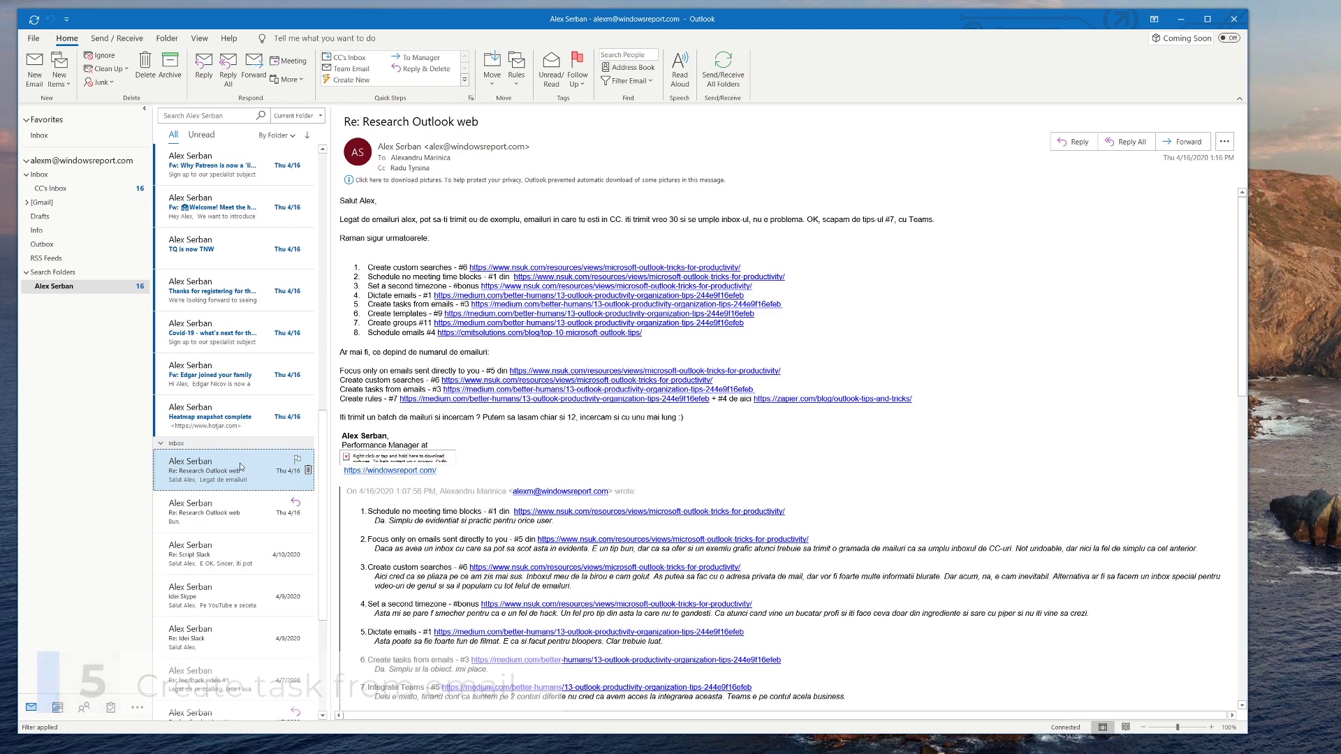
Make the Research Outlook web email a task: start April 22, due April 23, waiting on someone else
{"action": "left_click_drag", "start_coordinate": [259, 454], "coordinate": [110, 707]}
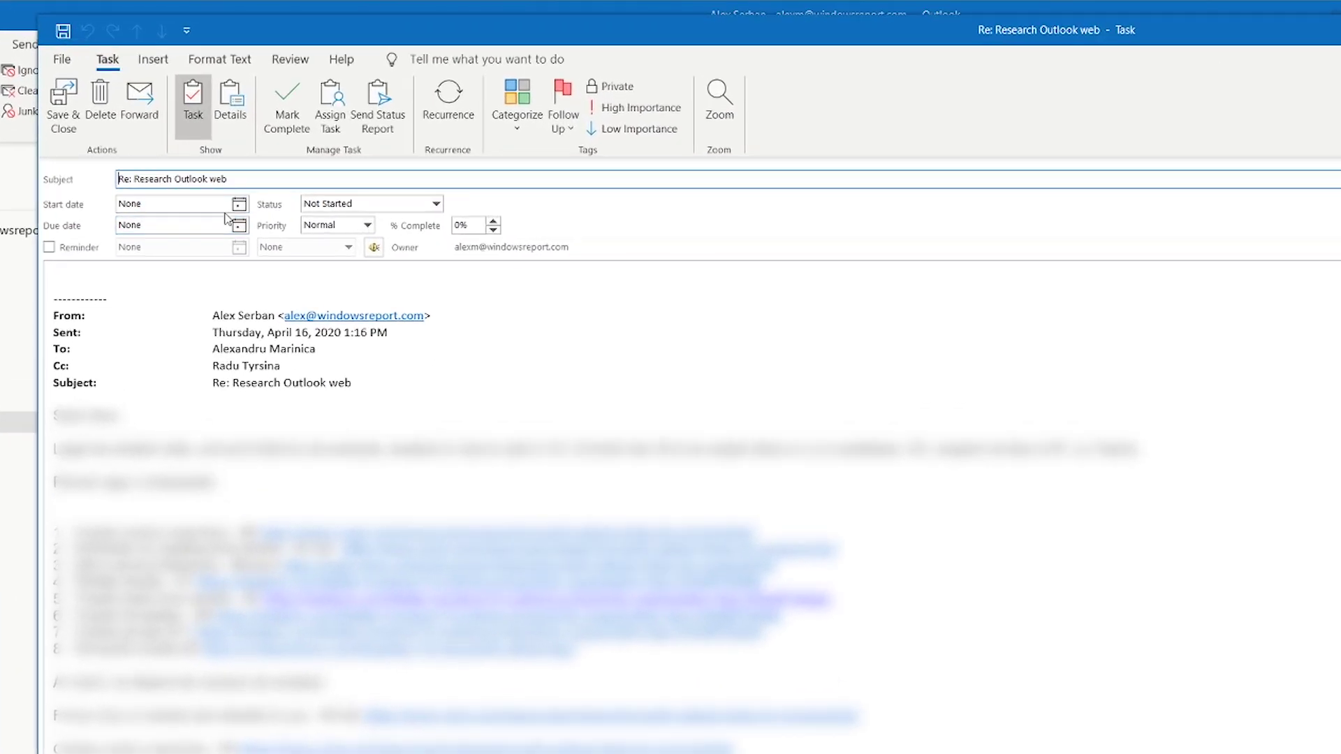
{"action": "left_click", "coordinate": [239, 205]}
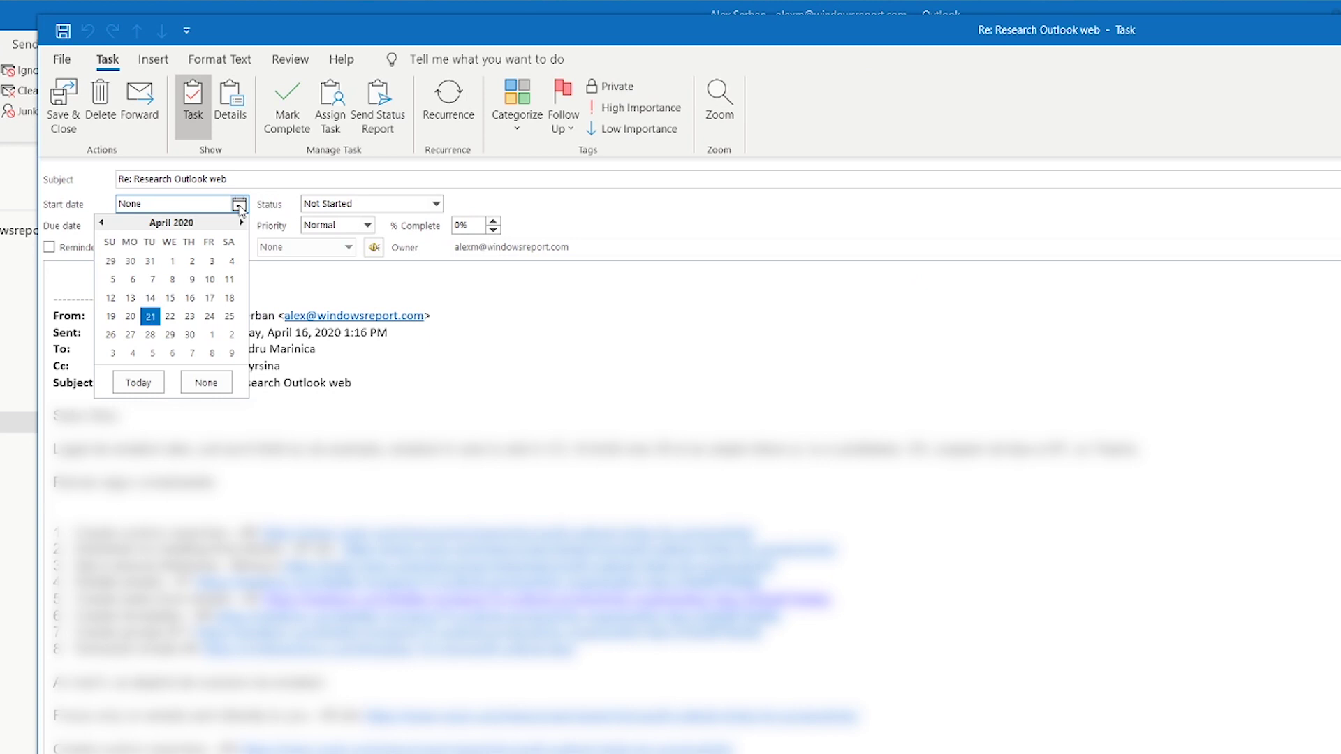
{"action": "left_click", "coordinate": [172, 316]}
{"action": "left_click", "coordinate": [239, 242]}
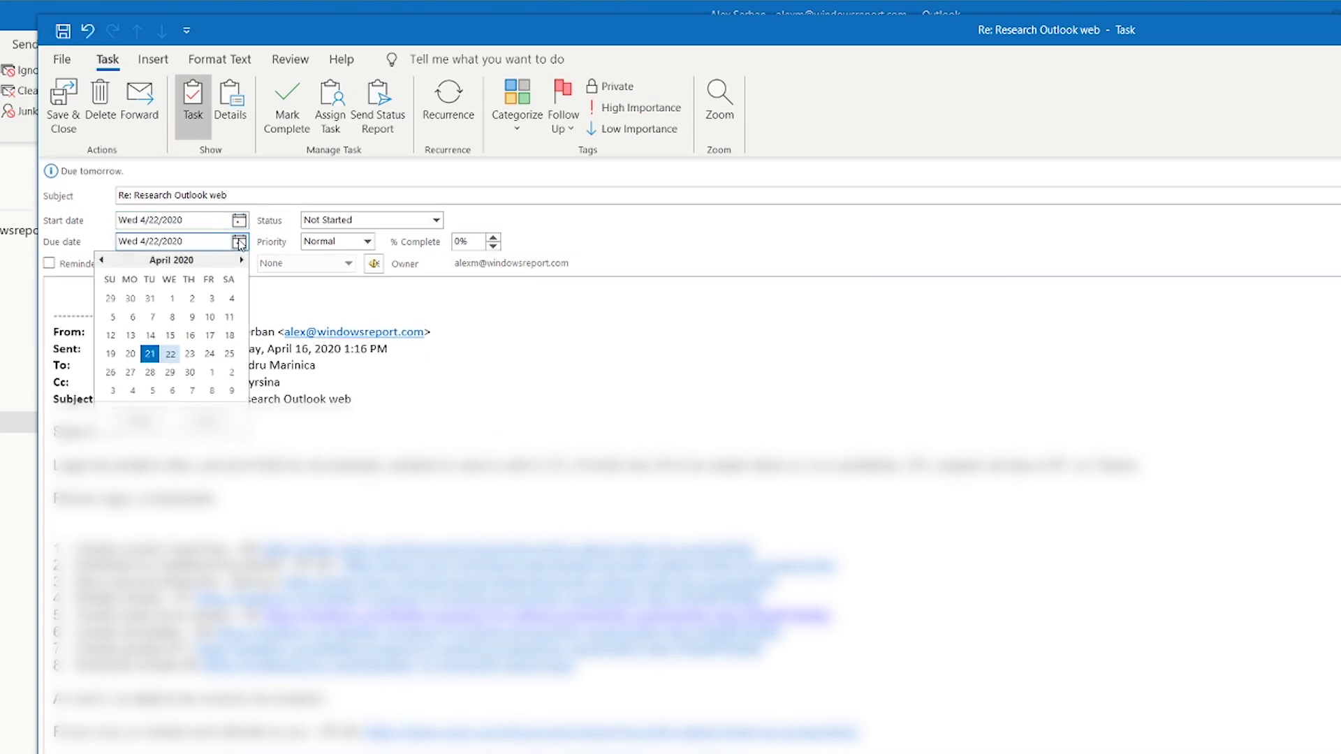
{"action": "left_click", "coordinate": [190, 353]}
{"action": "left_click", "coordinate": [436, 220]}
{"action": "left_click", "coordinate": [349, 270]}
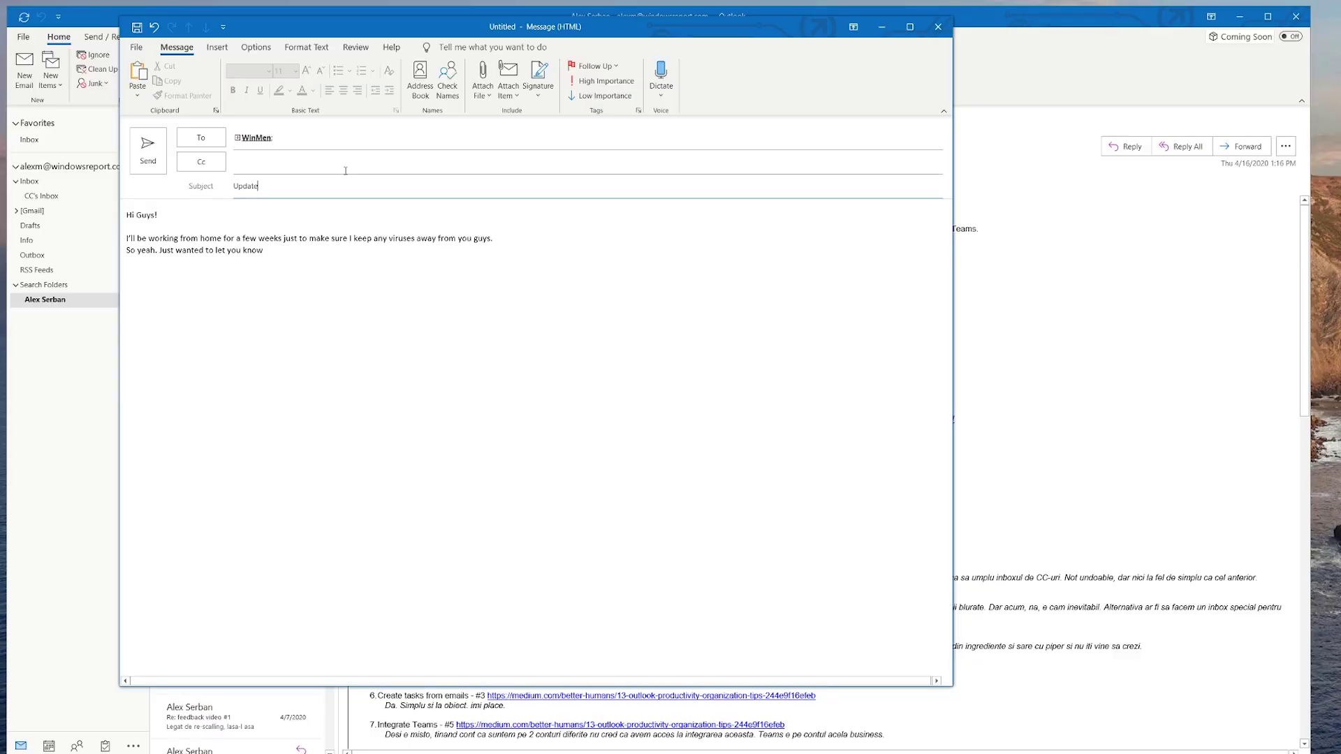
Delay the update message until 5/1/2020 4:30 PM, send it, and check the Outbox
{"action": "left_click", "coordinate": [257, 47]}
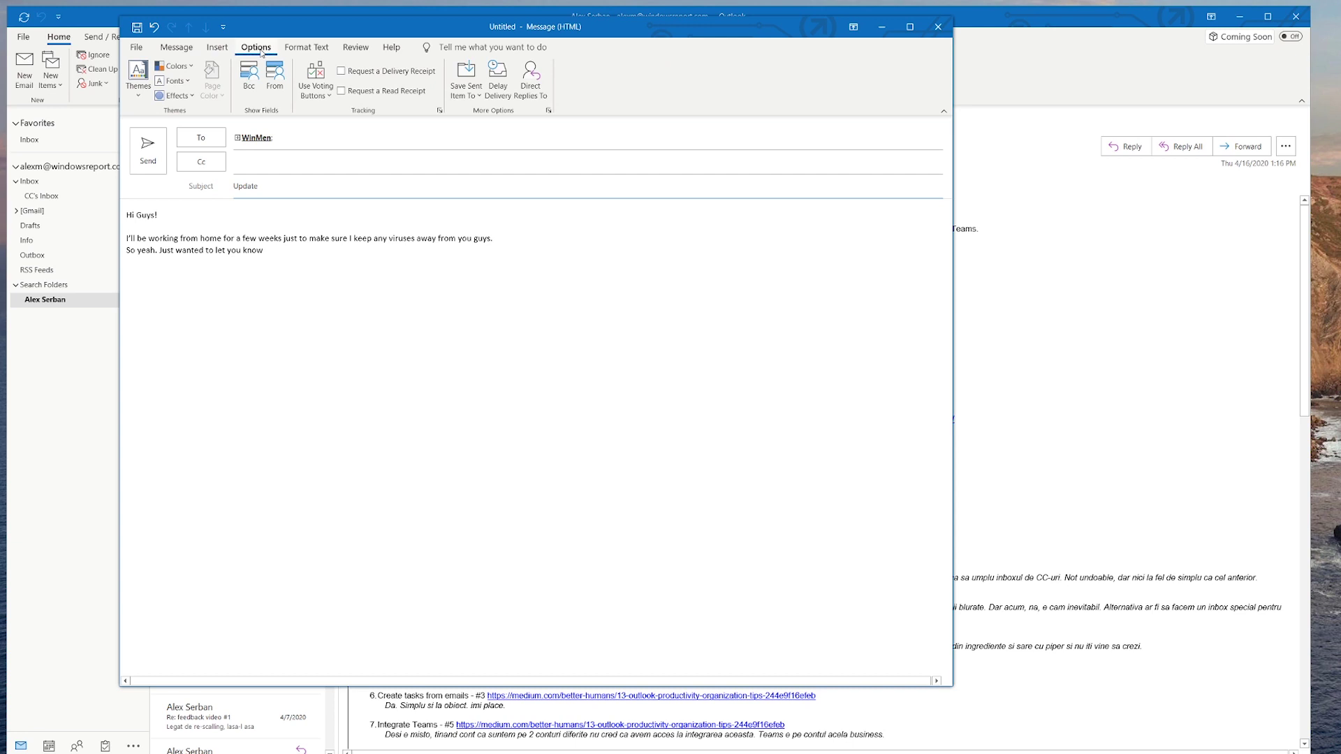
{"action": "left_click", "coordinate": [499, 89]}
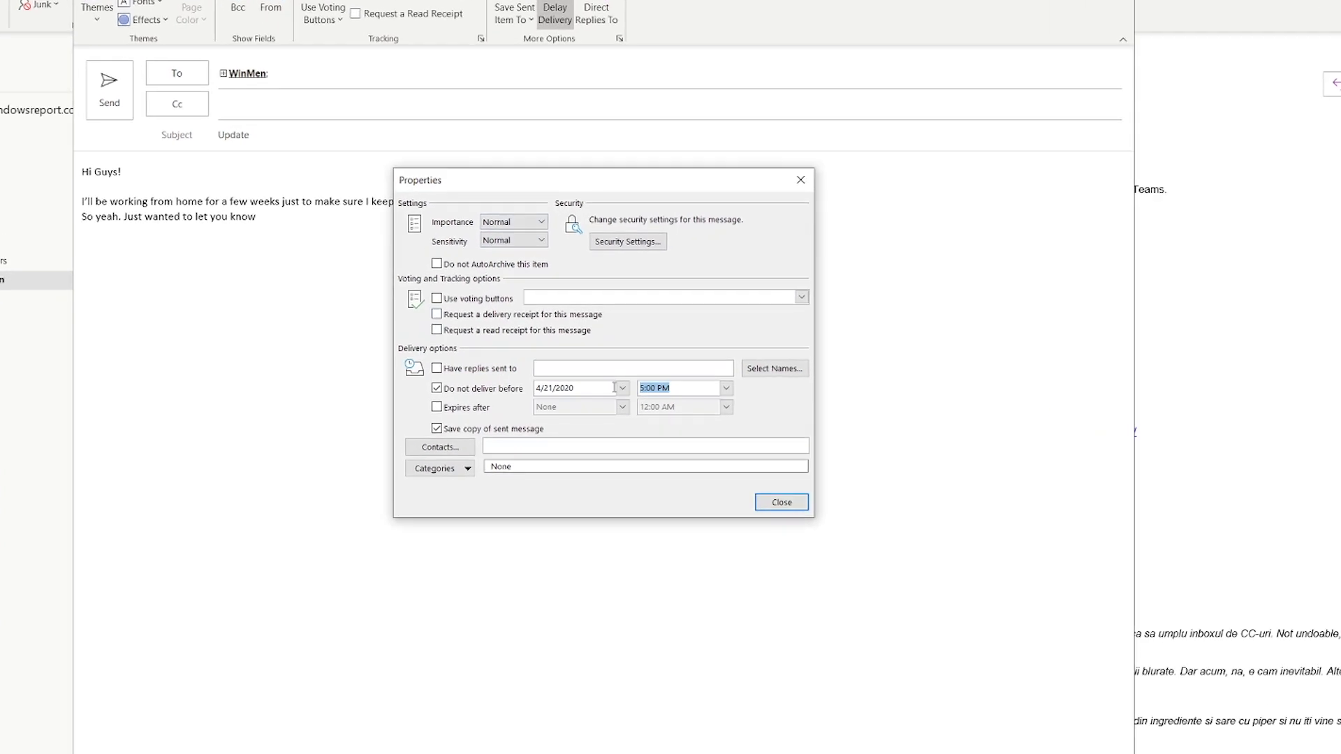
{"action": "left_click", "coordinate": [622, 389]}
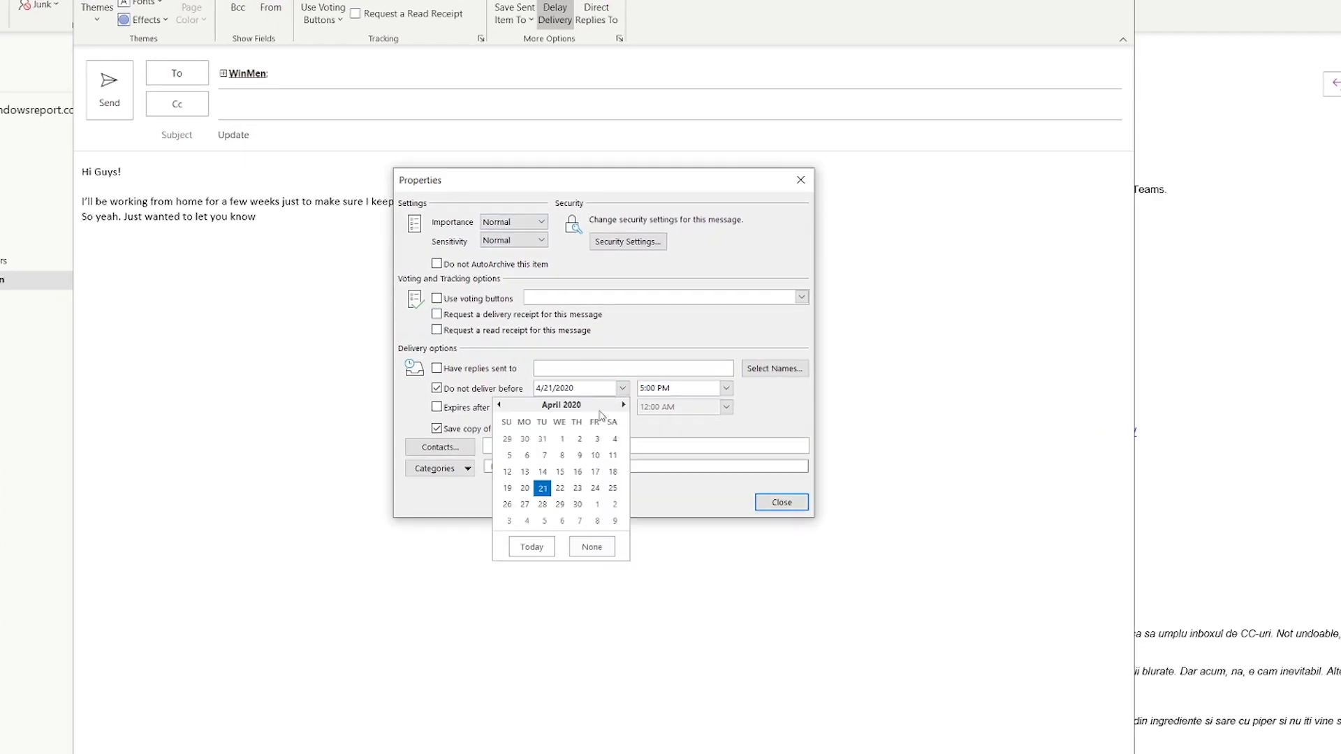
{"action": "left_click", "coordinate": [598, 505]}
{"action": "left_click", "coordinate": [726, 389]}
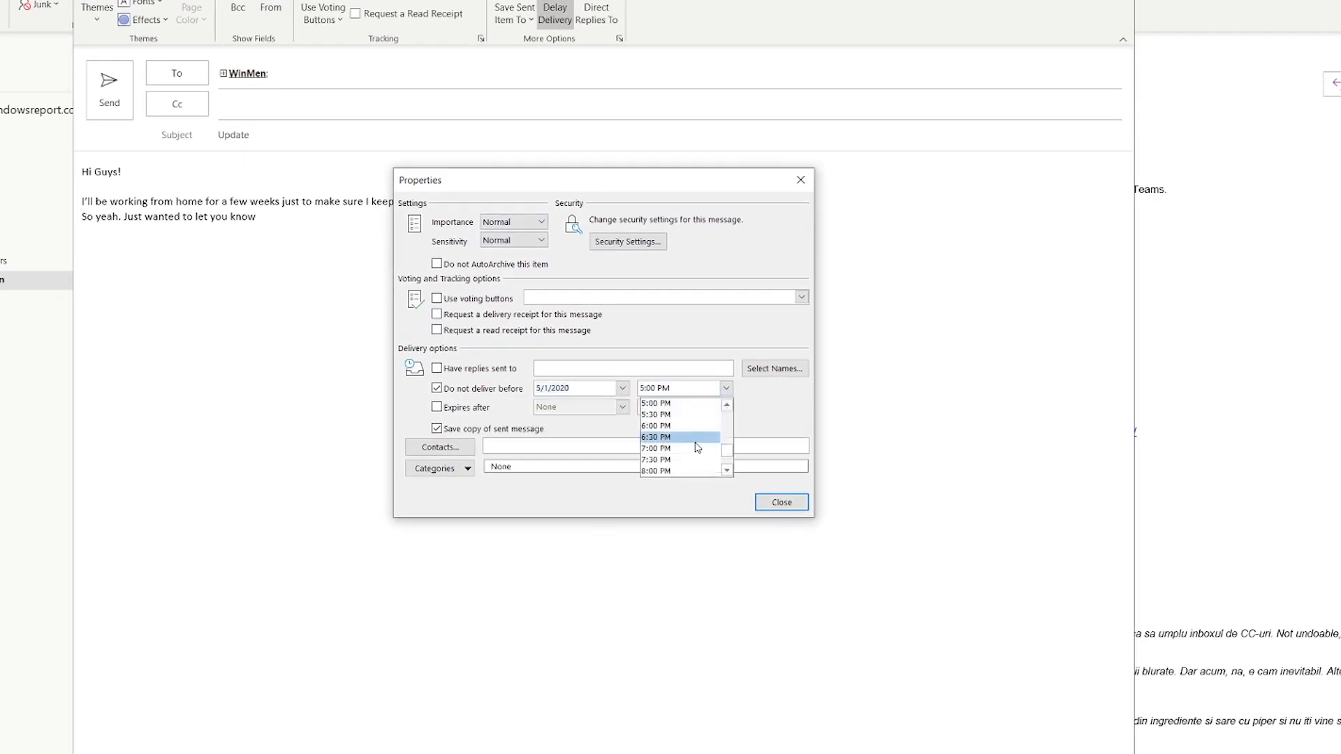
{"action": "left_click", "coordinate": [727, 404]}
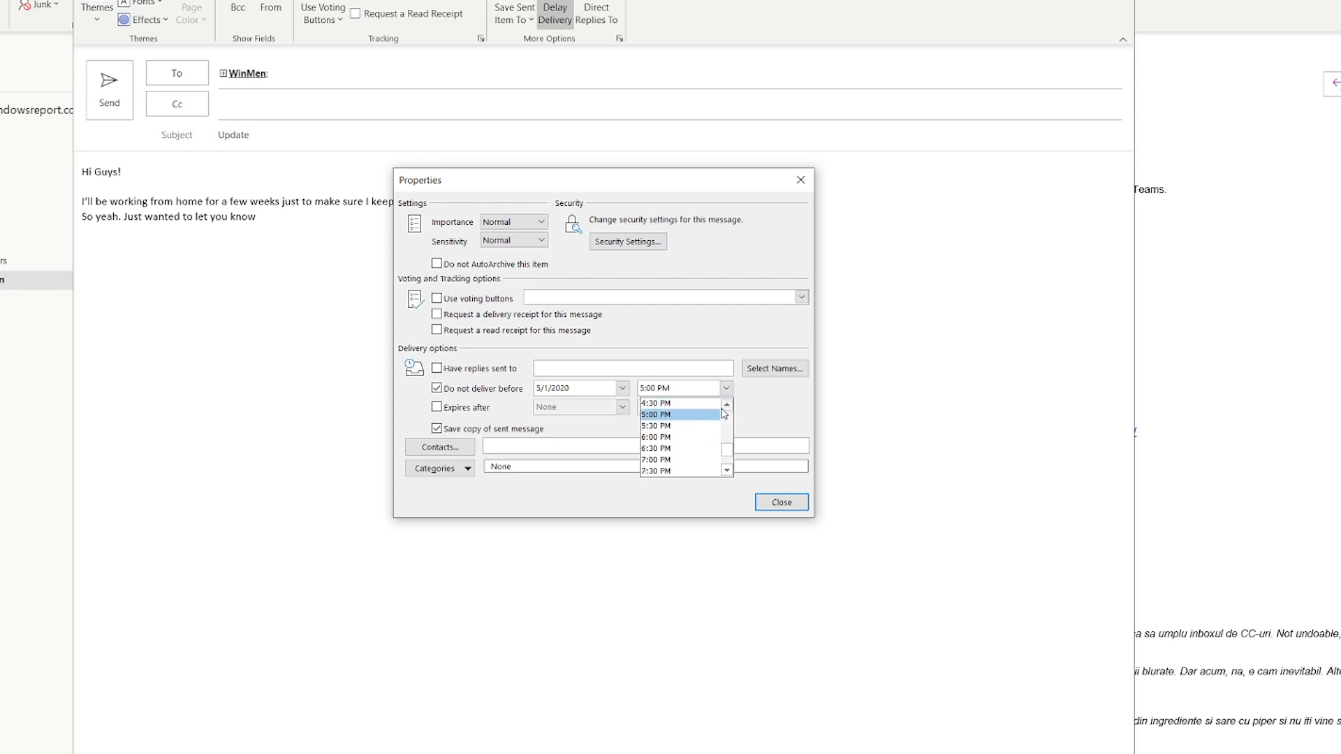
{"action": "left_click", "coordinate": [677, 403]}
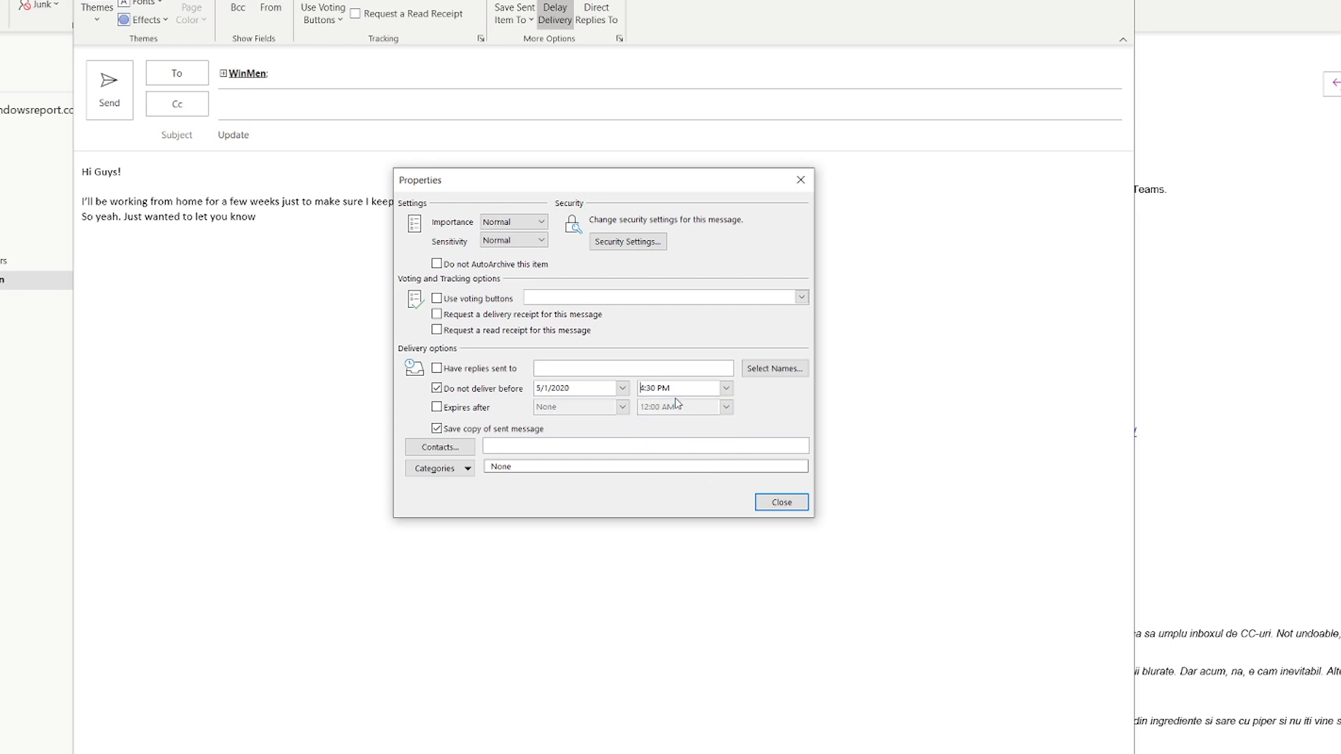
{"action": "left_click", "coordinate": [780, 504]}
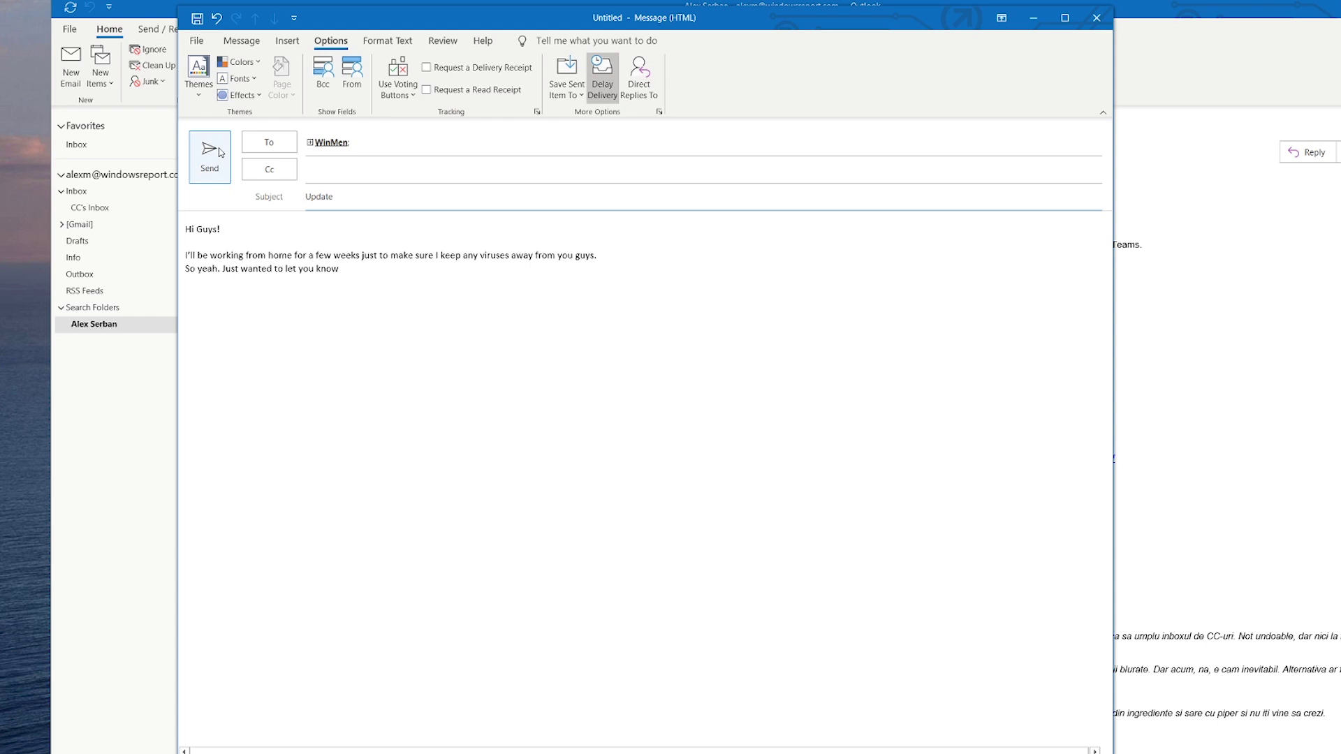
{"action": "left_click", "coordinate": [218, 152]}
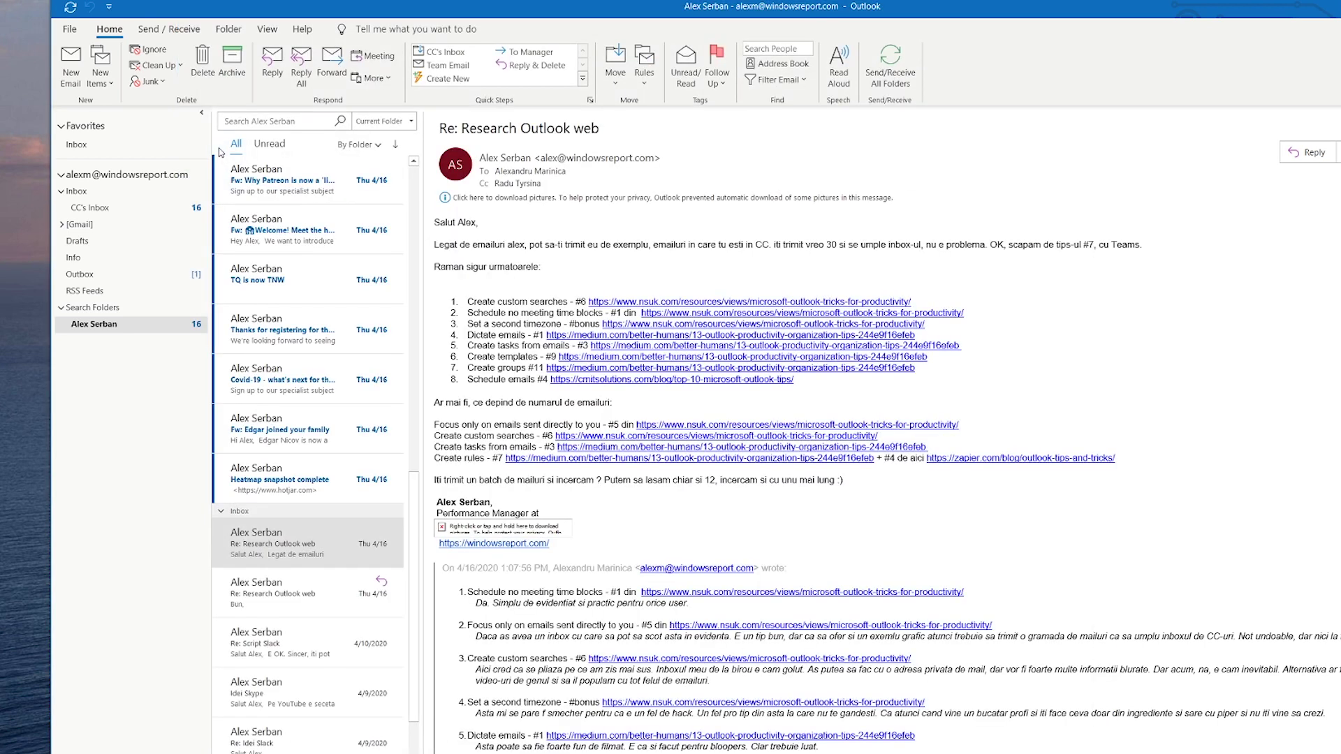
{"action": "left_click", "coordinate": [168, 277]}
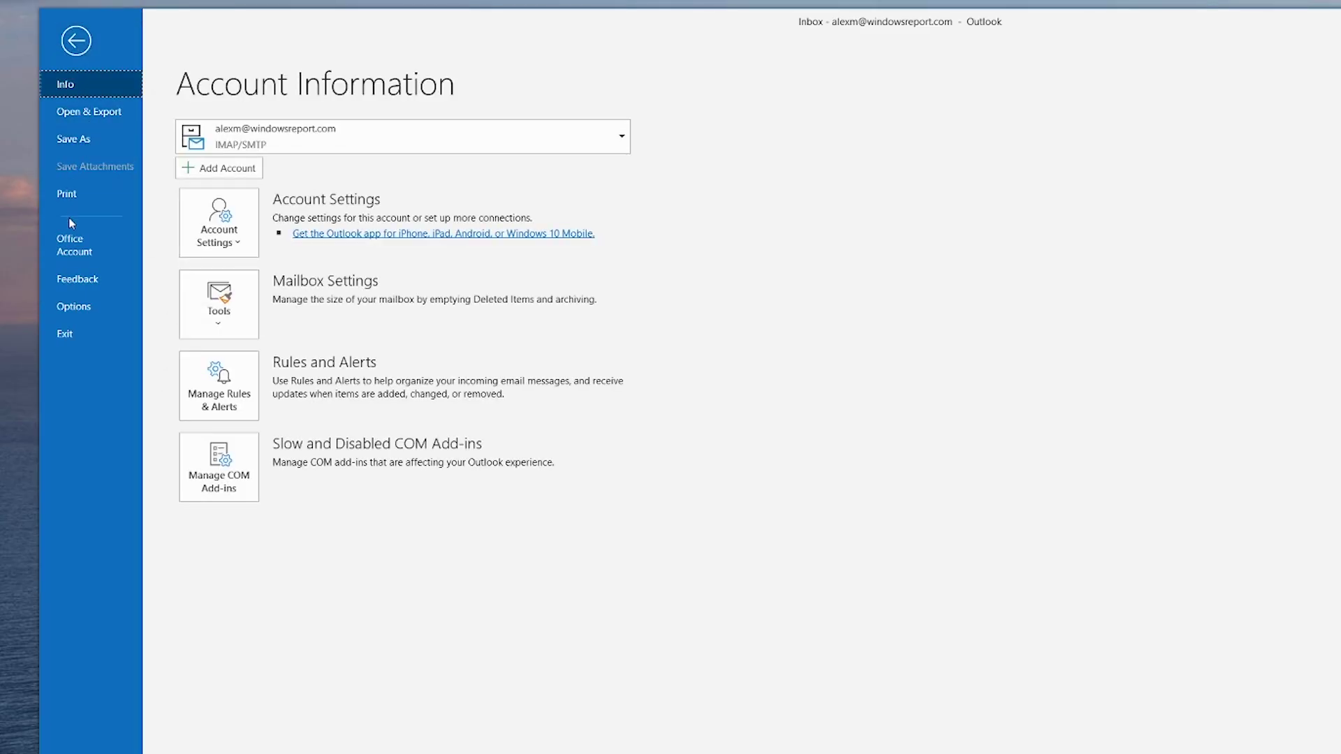
In Calendar options, add a second time zone labelled LA set to Pacific Time (US & Canada)
{"action": "left_click", "coordinate": [69, 307]}
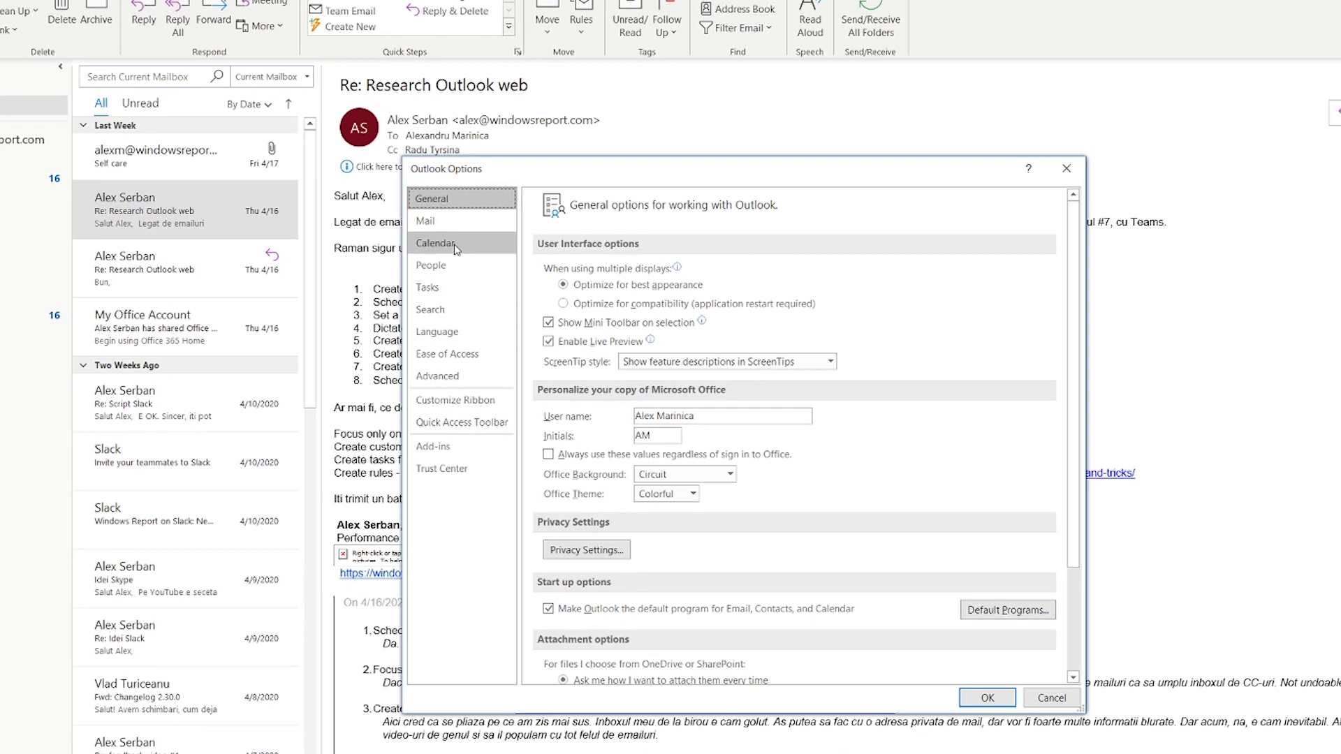
{"action": "left_click", "coordinate": [456, 249]}
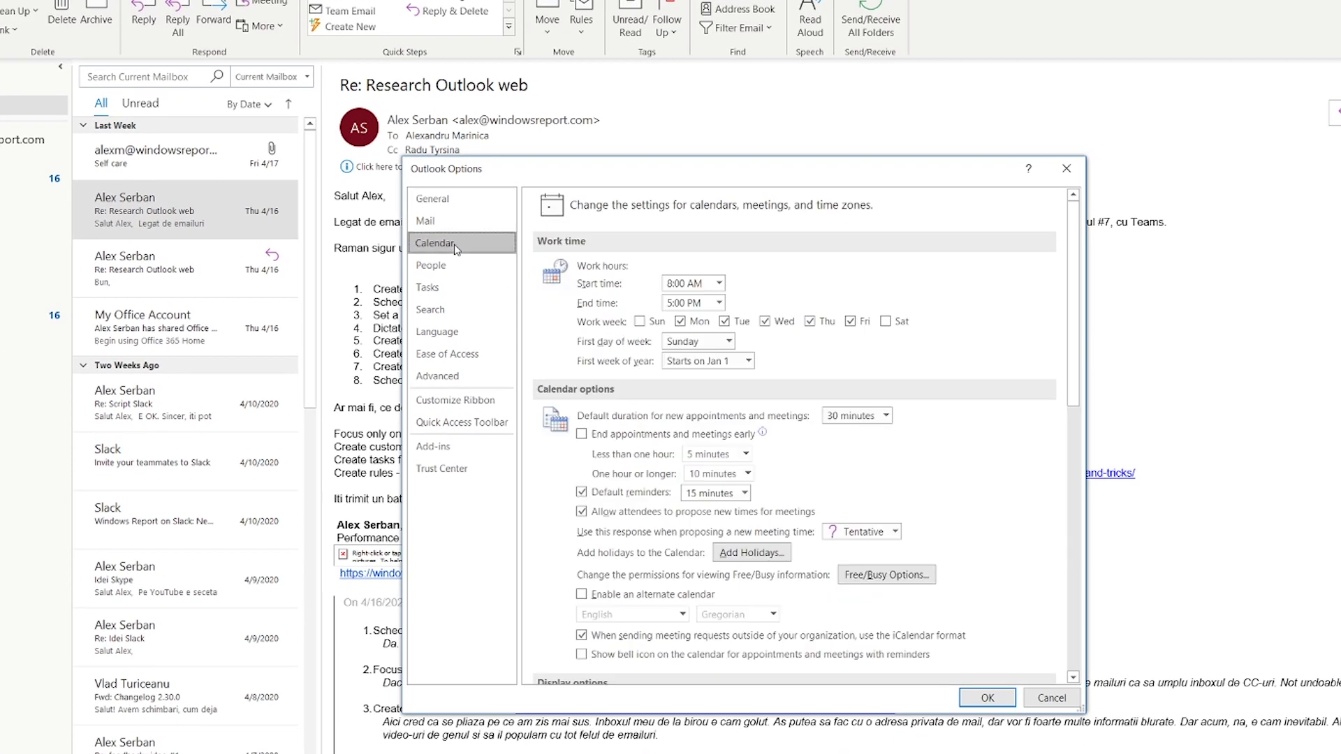
{"action": "left_click_drag", "start_coordinate": [1075, 266], "coordinate": [1067, 485]}
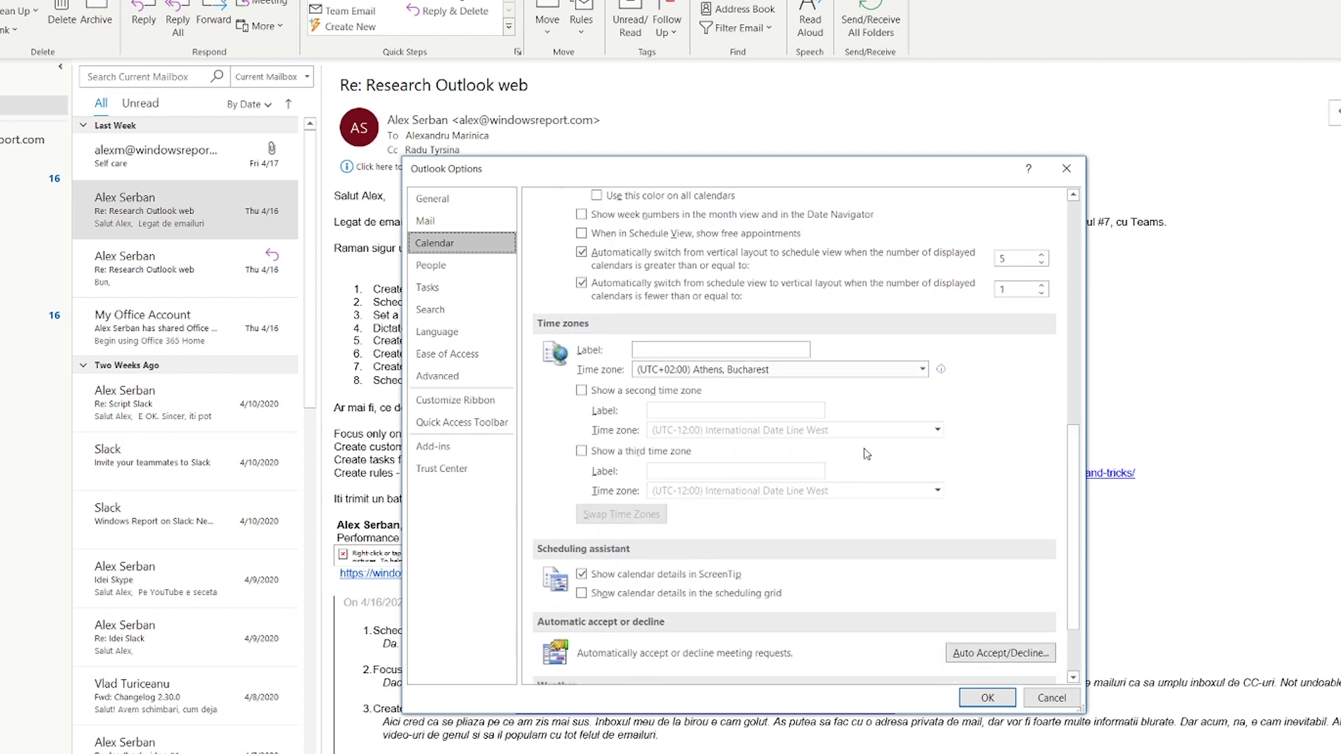
{"action": "left_click", "coordinate": [624, 391]}
{"action": "left_click", "coordinate": [669, 411]}
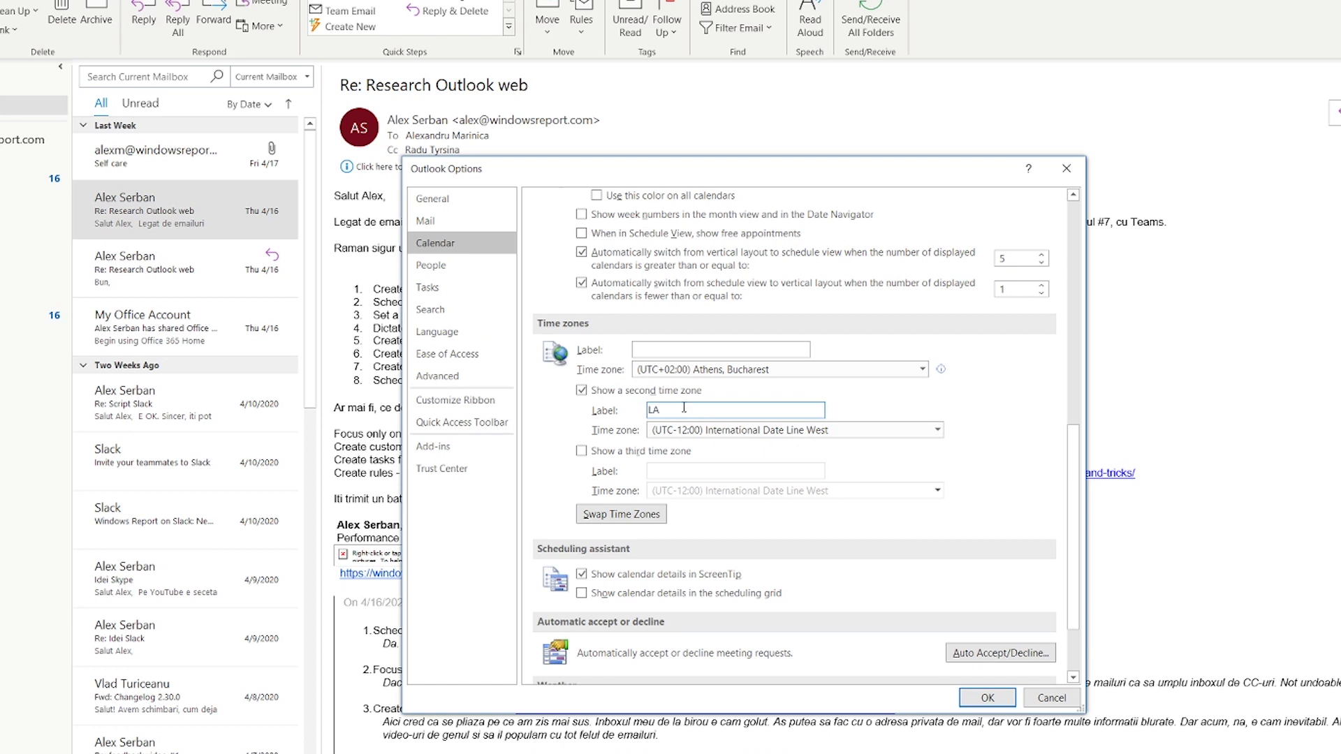
{"action": "left_click", "coordinate": [822, 431]}
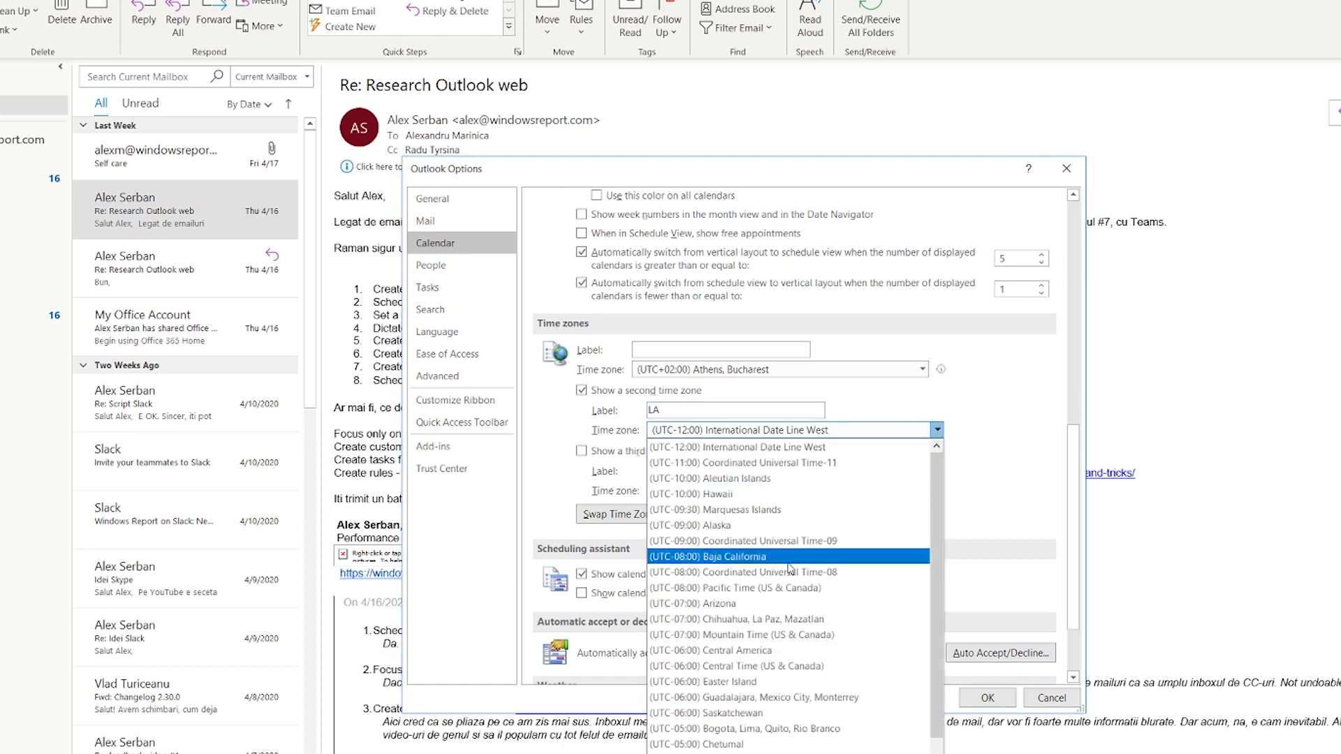
{"action": "left_click", "coordinate": [835, 588]}
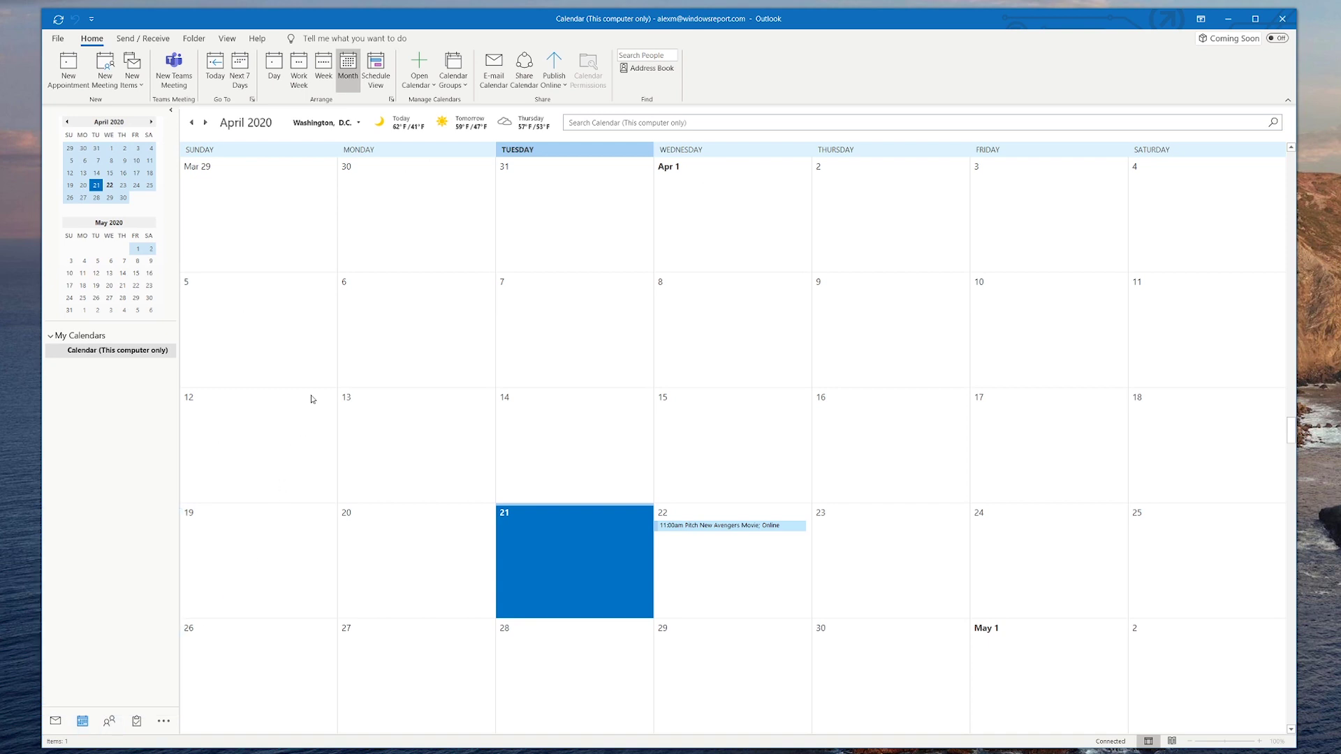
Switch the calendar to Week view
{"action": "left_click", "coordinate": [321, 68]}
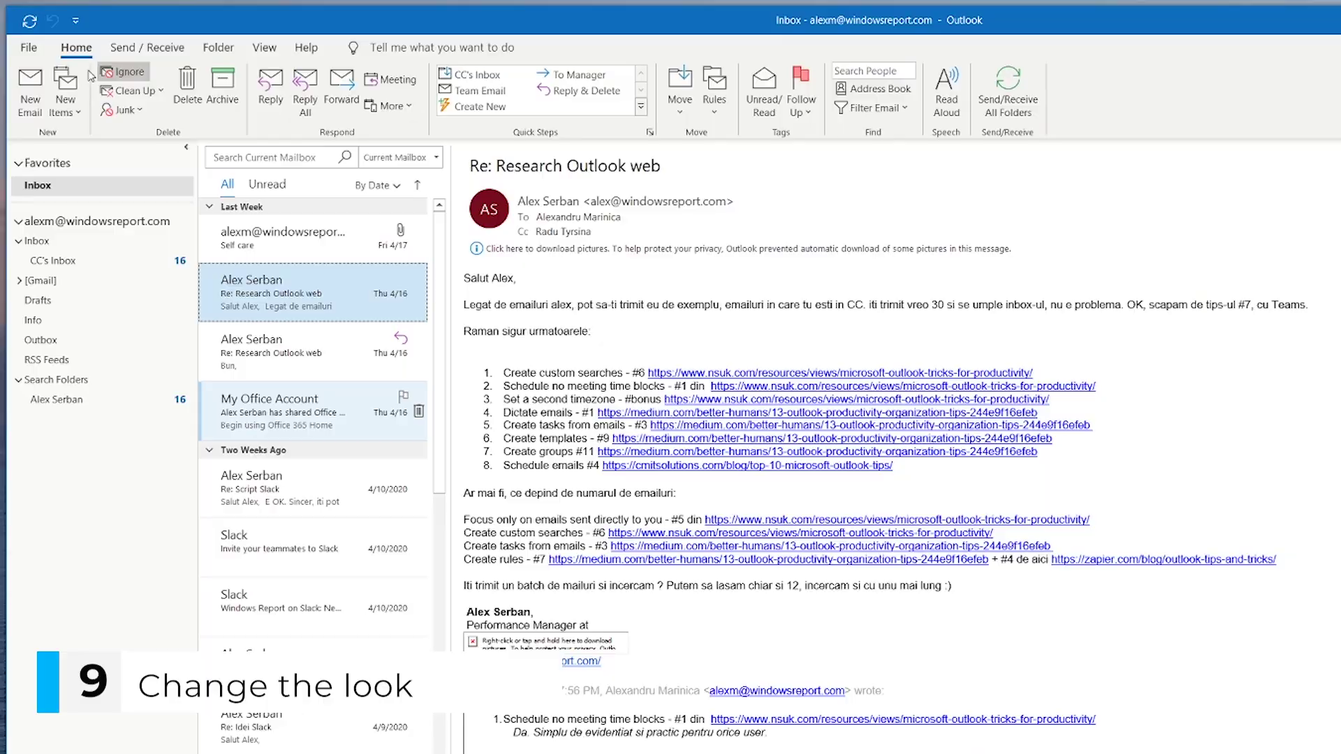
On the Office Account page, switch the Office Theme to Dark Gray, then Black, finally White
{"action": "left_click", "coordinate": [29, 47]}
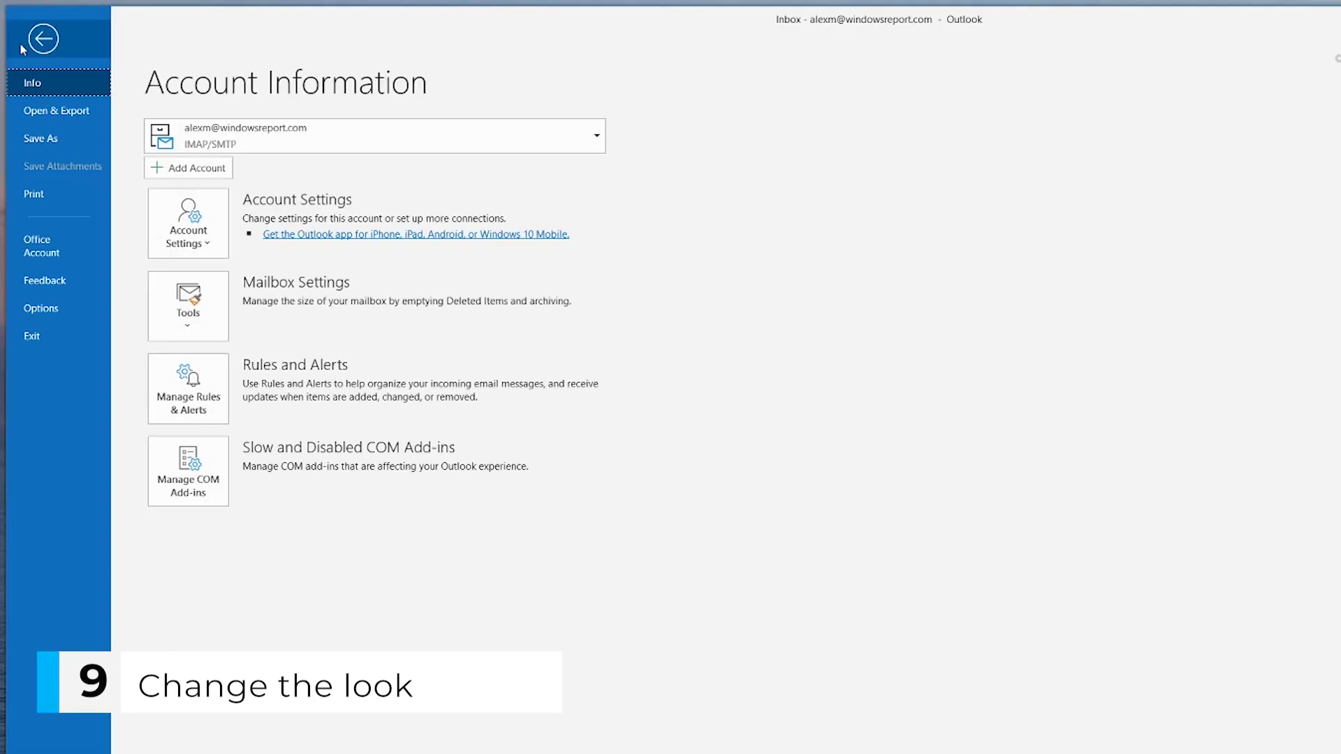
{"action": "left_click", "coordinate": [49, 257]}
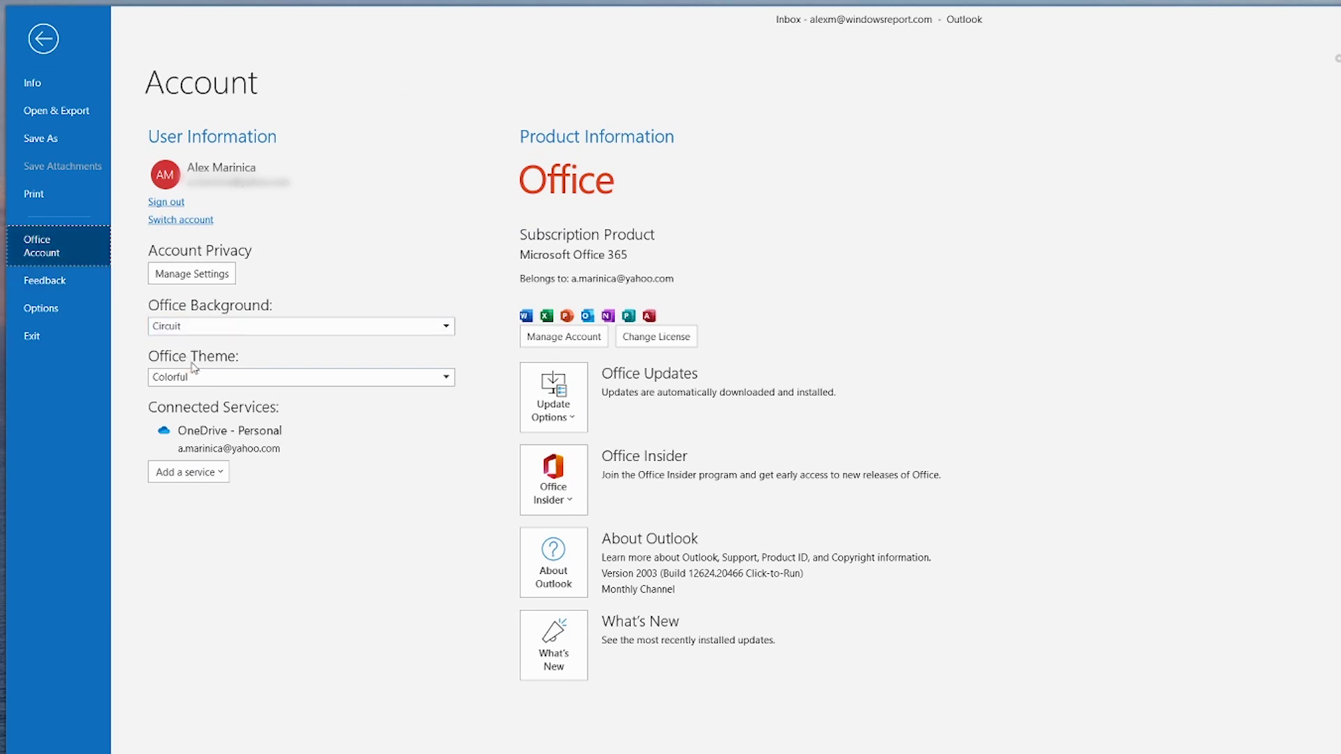
{"action": "left_click", "coordinate": [210, 378]}
{"action": "left_click", "coordinate": [214, 411]}
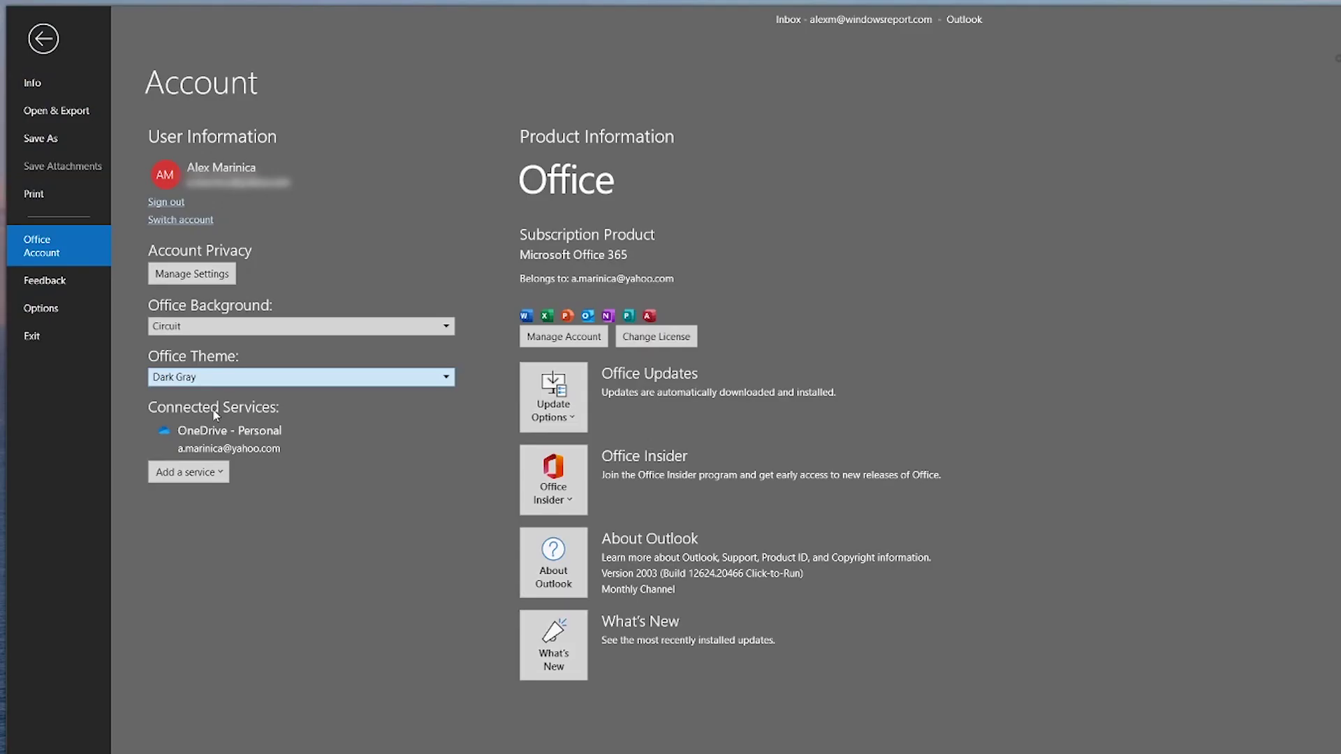
{"action": "left_click", "coordinate": [208, 377]}
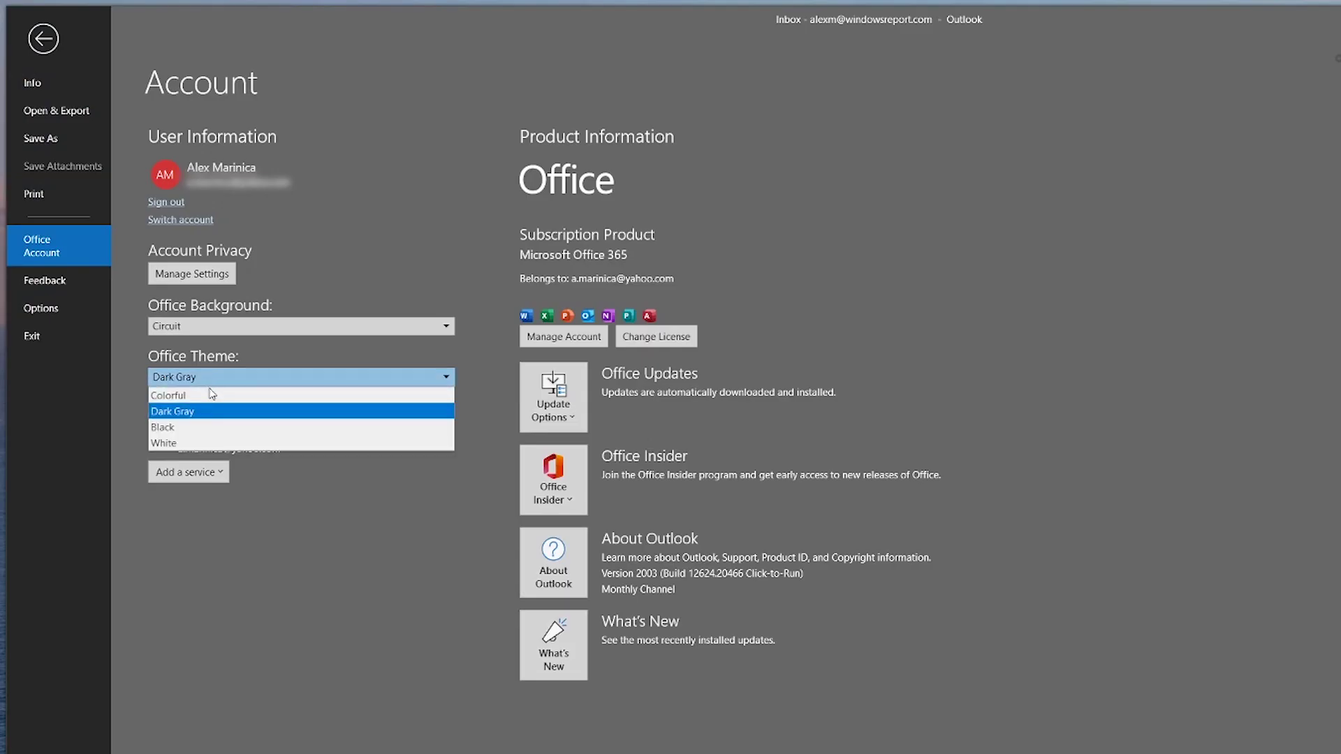
{"action": "left_click", "coordinate": [207, 430]}
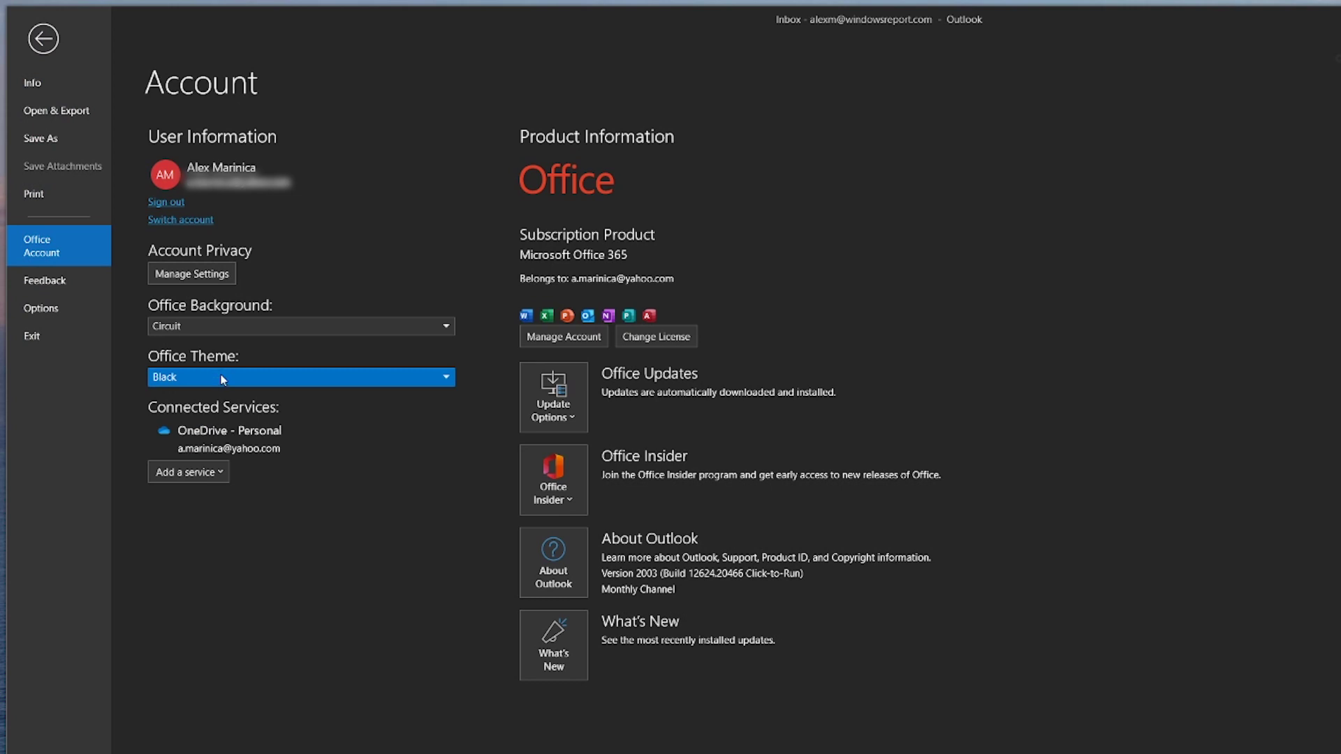
{"action": "left_click", "coordinate": [223, 380]}
{"action": "left_click", "coordinate": [199, 441]}
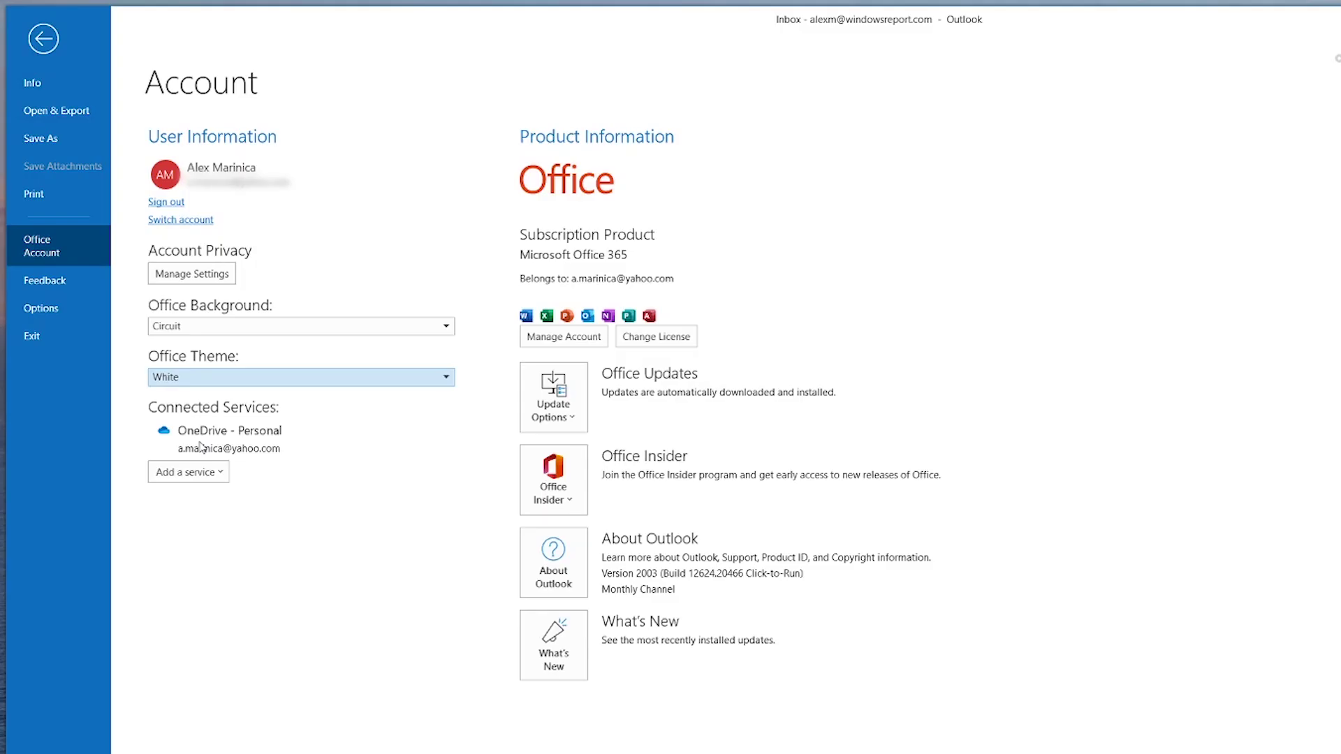